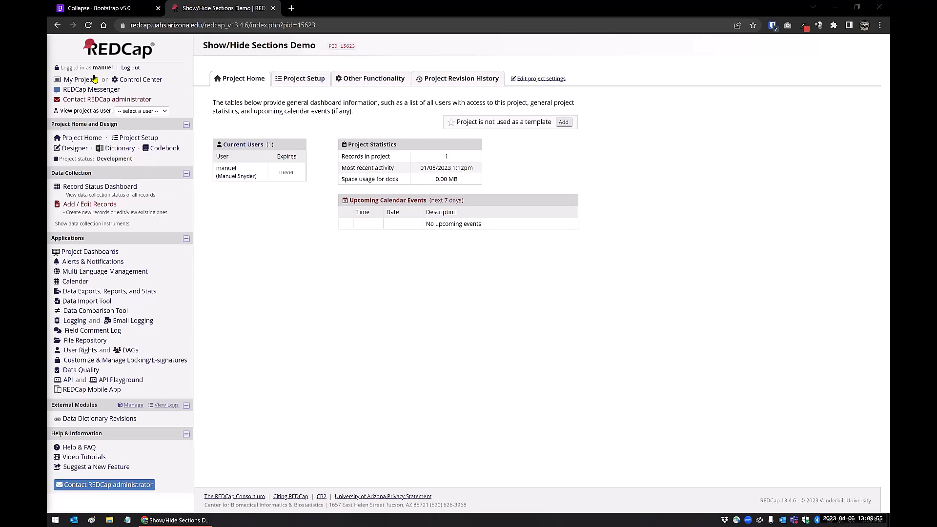
# Step: Open the REDCap home link in a new browser tab and switch to that tab
pyautogui.rightClick(108, 55)
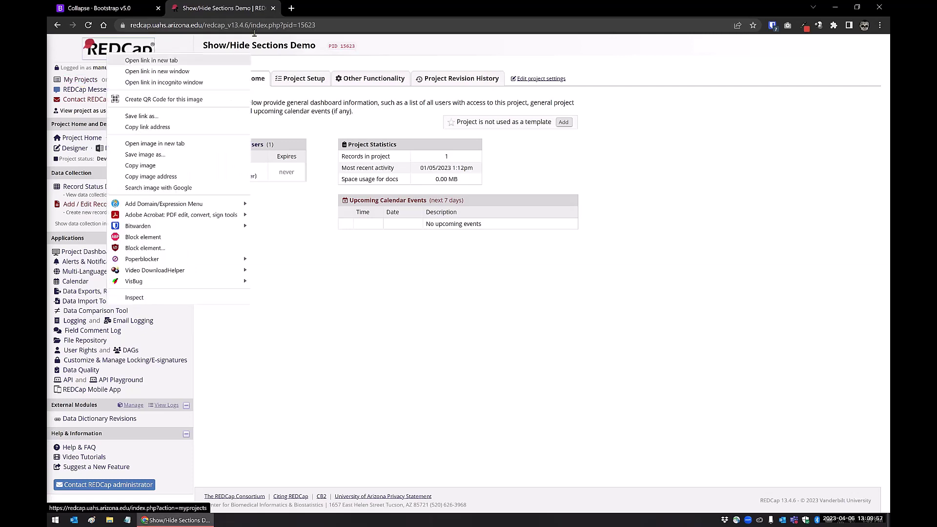
pyautogui.click(151, 60)
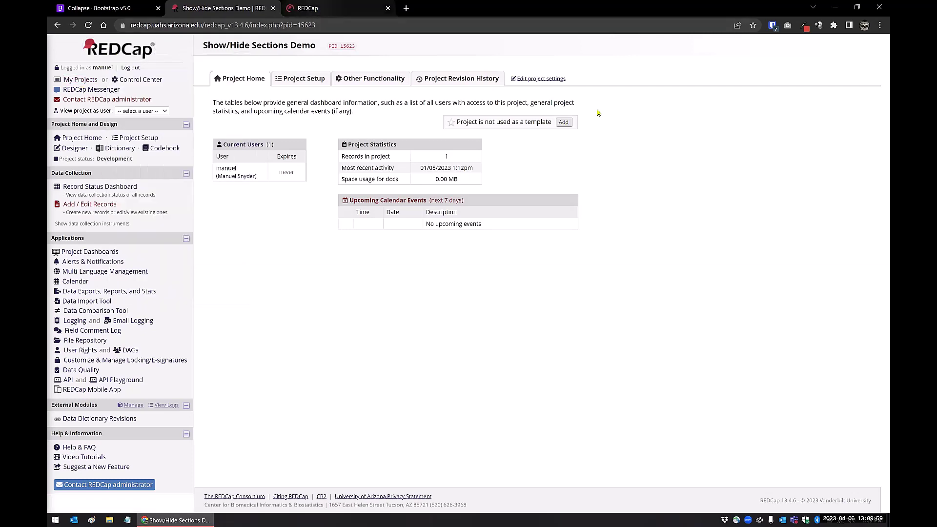
pyautogui.hotkey('ctrl', 'Tab')
# Step: Hide and re-show the info banners, then close the extra My Projects tab
pyautogui.click(634, 79)
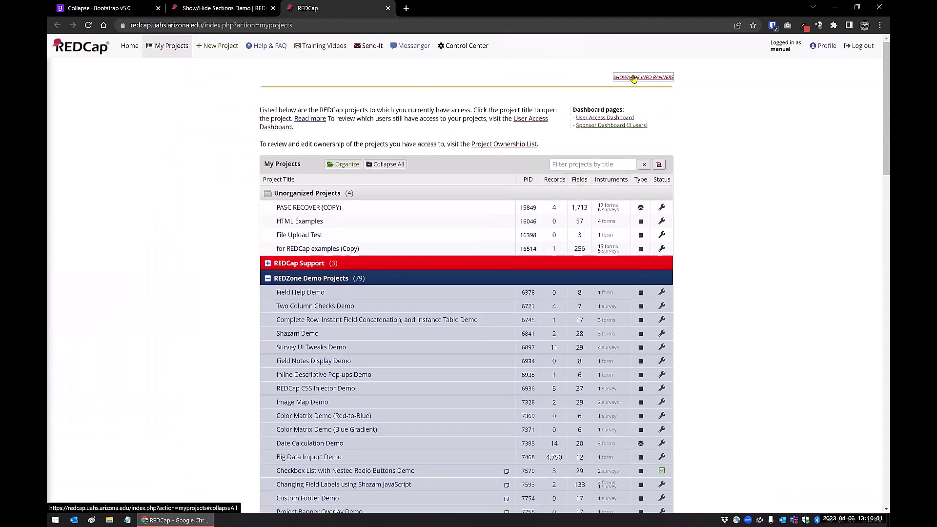
pyautogui.click(634, 79)
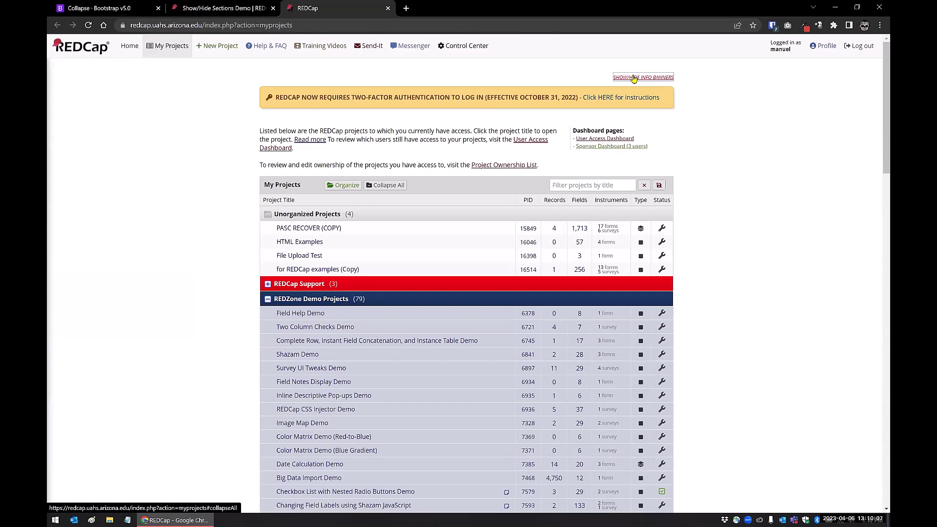
pyautogui.click(388, 8)
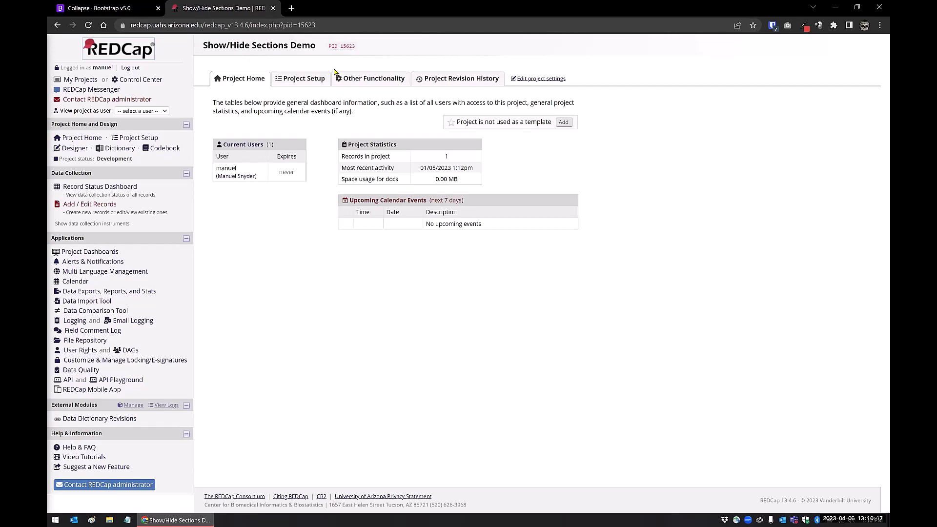
pyautogui.click(104, 10)
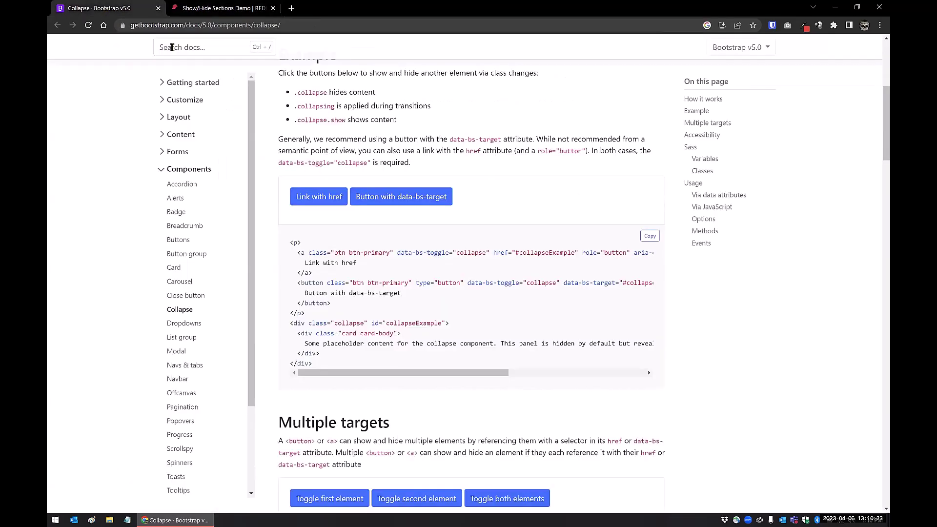
pyautogui.moveTo(398, 253); pyautogui.dragTo(448, 252)
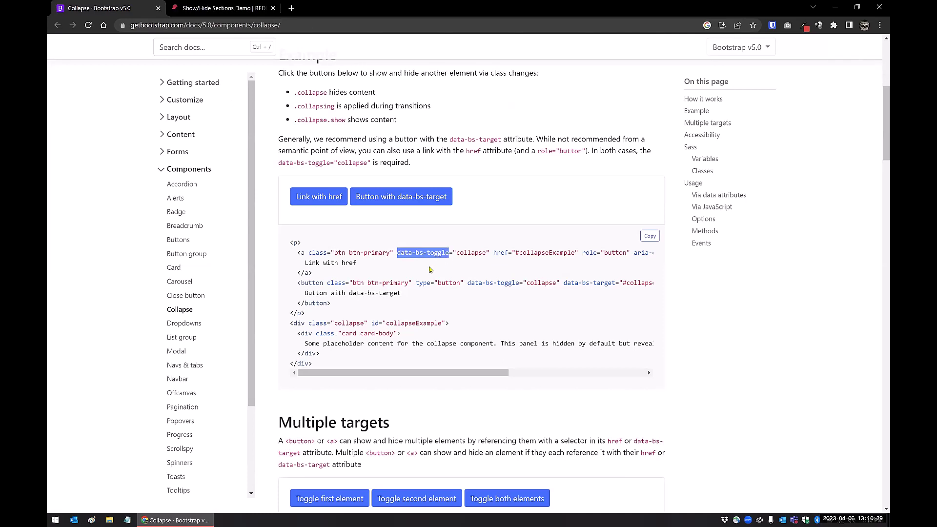
pyautogui.click(428, 265)
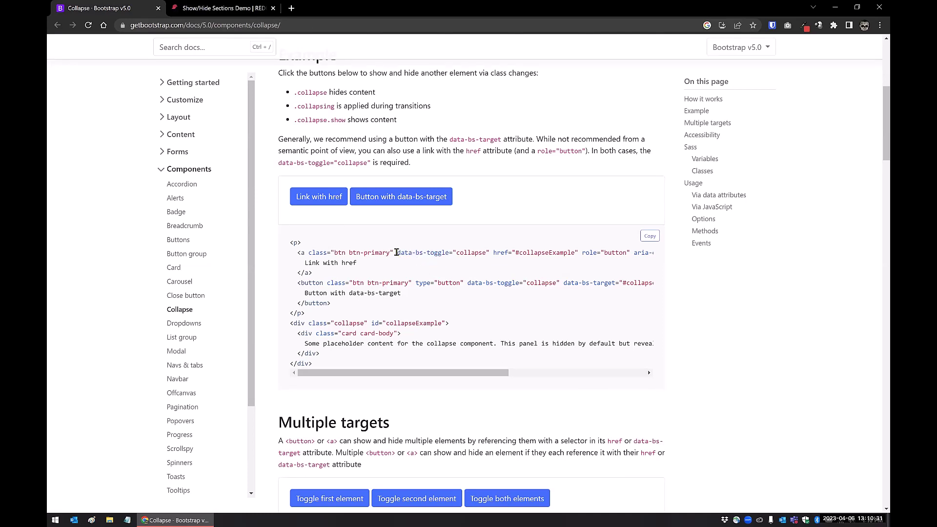
pyautogui.moveTo(397, 253); pyautogui.dragTo(449, 252)
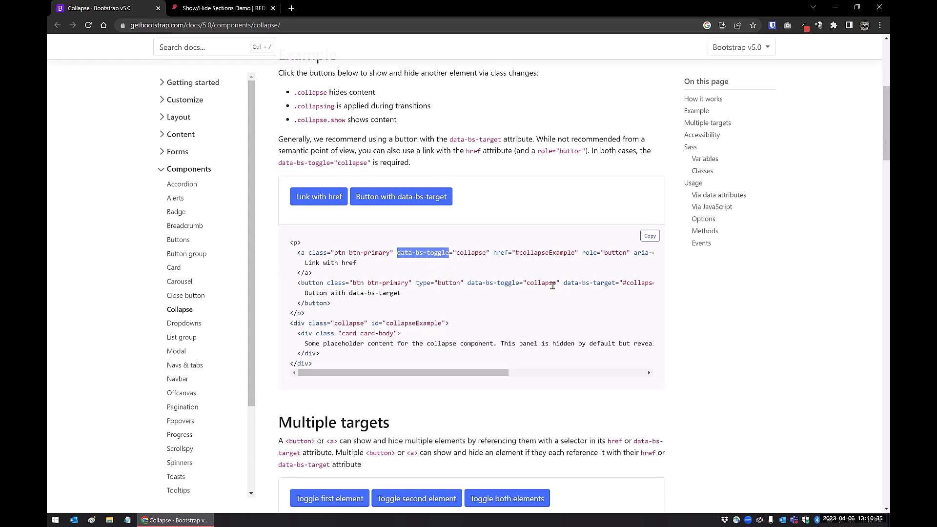
pyautogui.moveTo(564, 283); pyautogui.dragTo(617, 283)
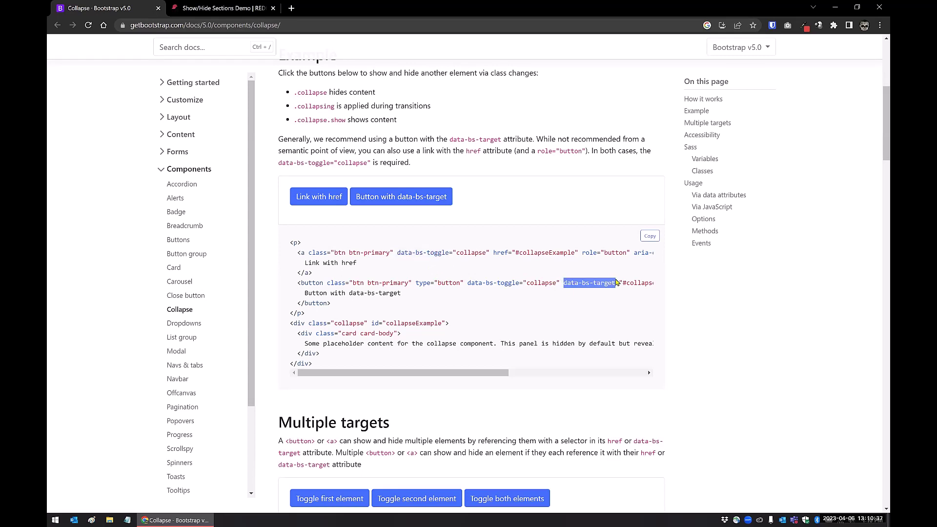
pyautogui.click(519, 265)
pyautogui.click(223, 9)
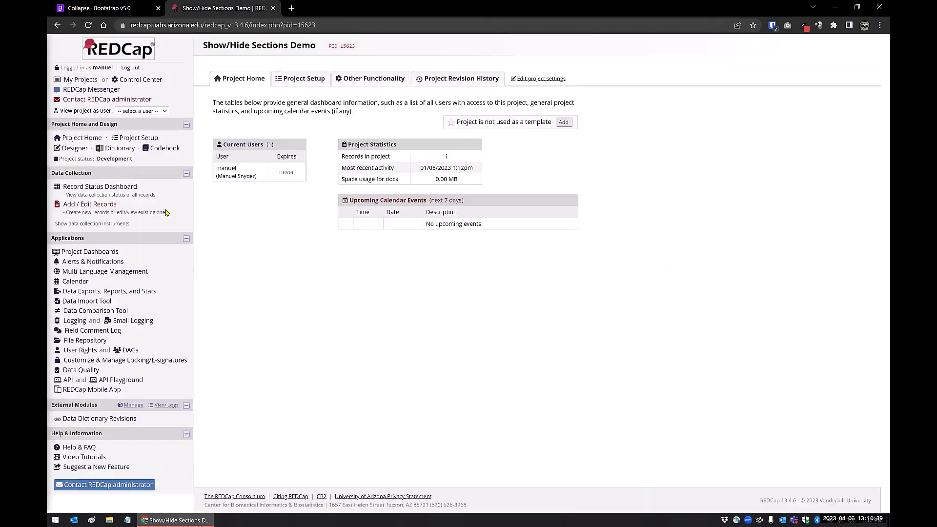
# Step: Collapse and expand record 1's Demographics, Demo Survey 2 and Demo Survey 3 sections, then open the Designer
pyautogui.click(86, 188)
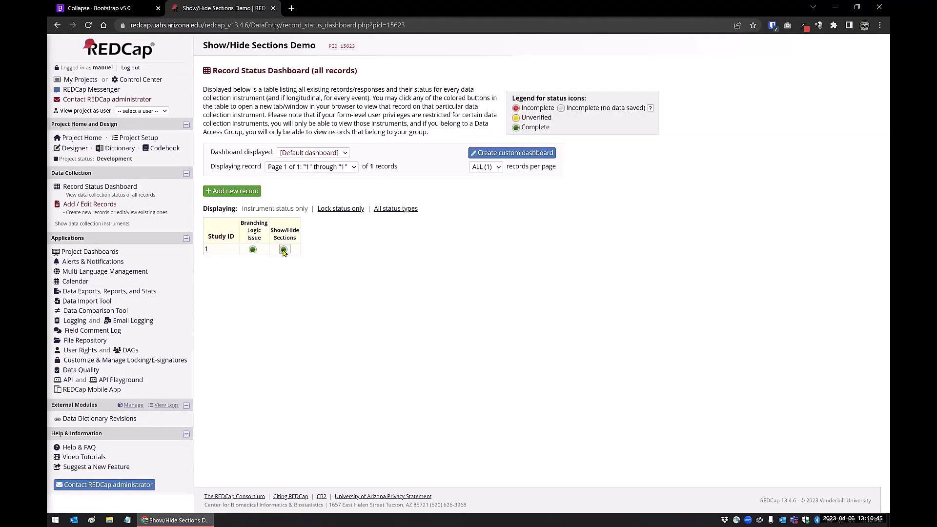
pyautogui.click(284, 250)
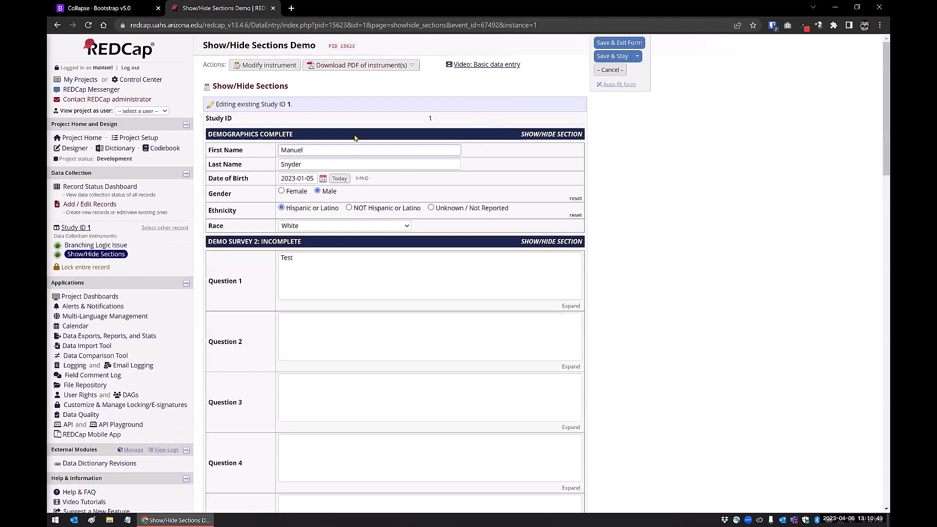
pyautogui.click(559, 135)
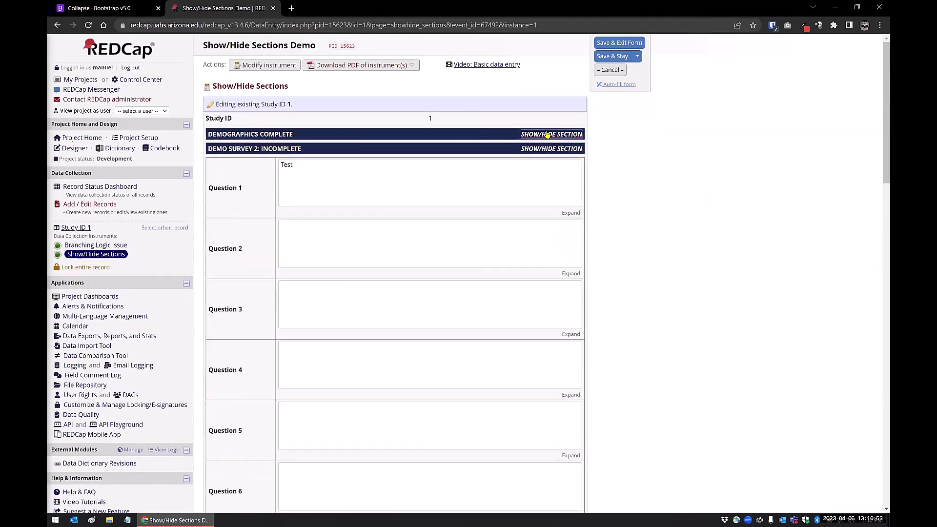
pyautogui.click(546, 135)
pyautogui.click(547, 135)
pyautogui.click(546, 150)
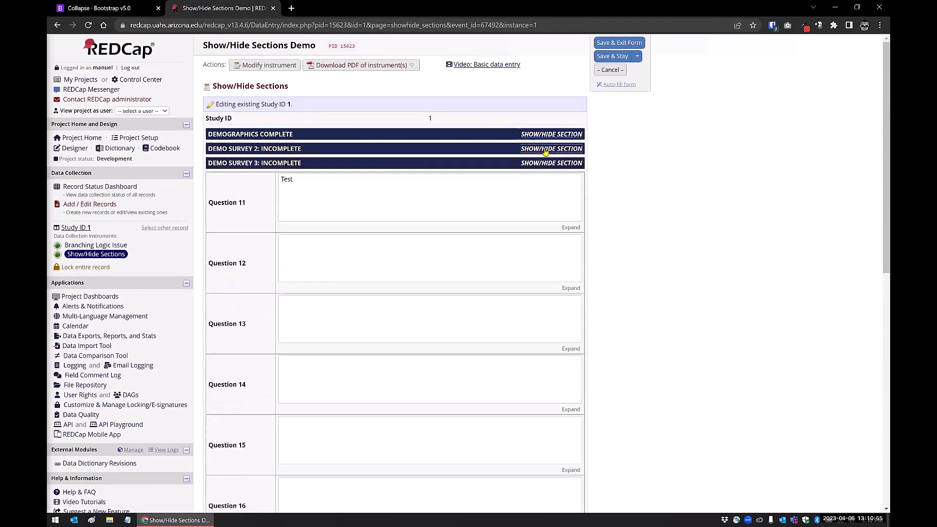
pyautogui.click(540, 165)
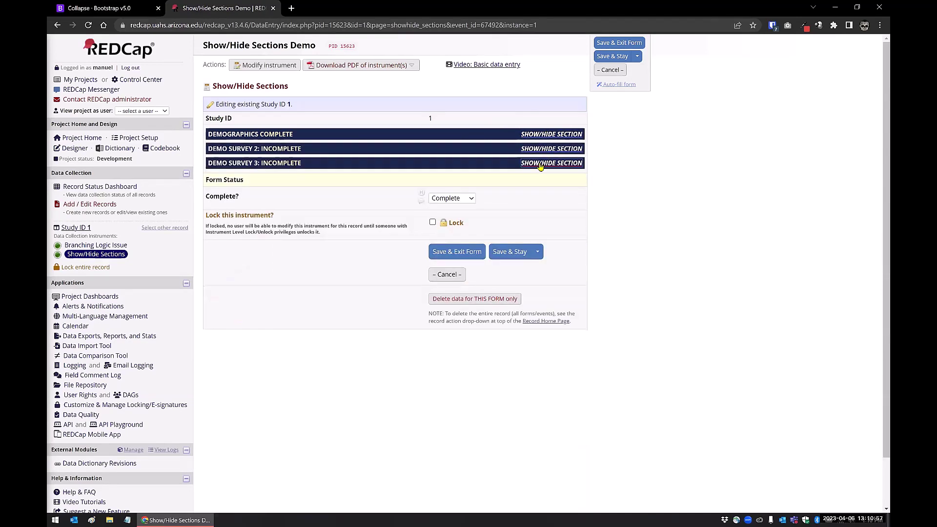
pyautogui.click(557, 135)
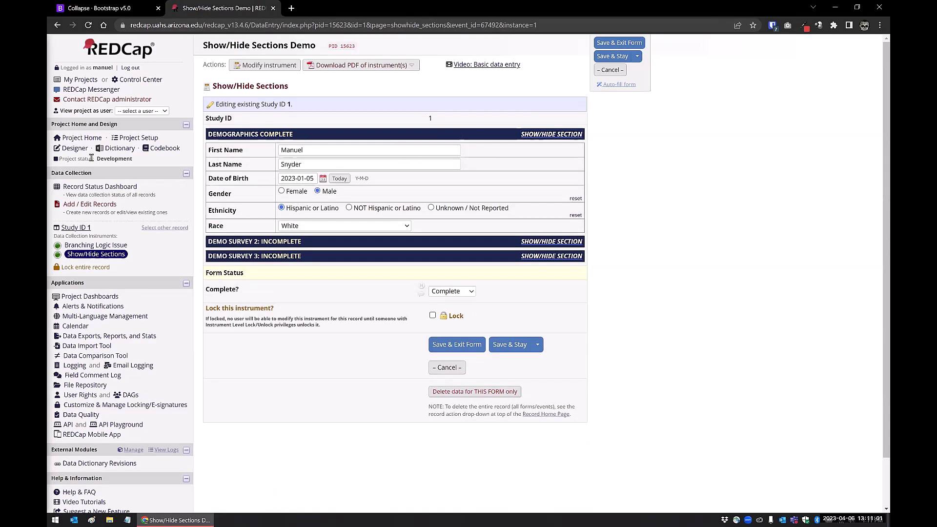
pyautogui.click(72, 153)
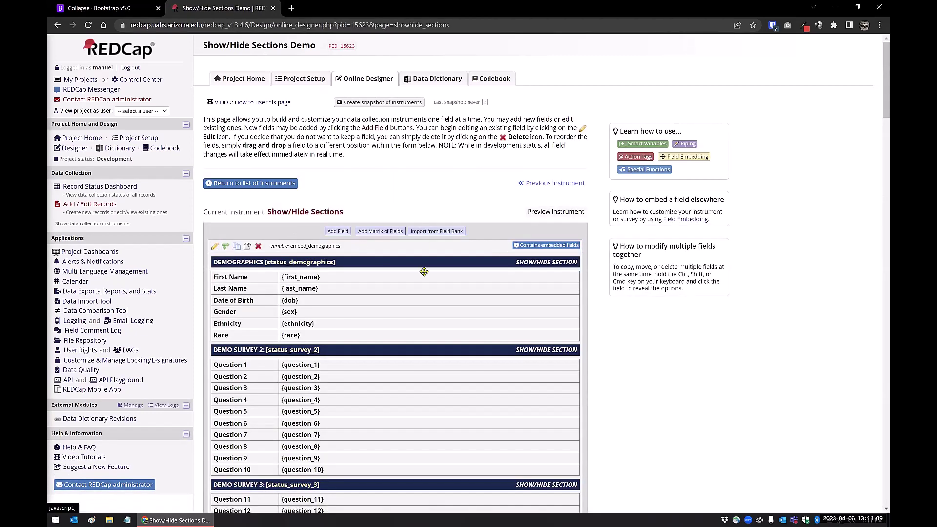
# Step: Open the source code view of the embed_demographics descriptive field's label
pyautogui.scroll(-9, 753, 157)
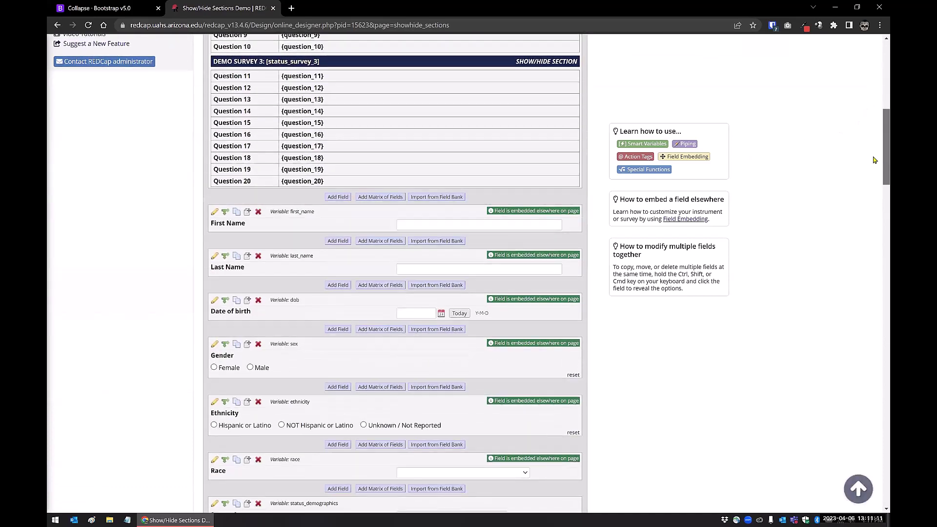
pyautogui.scroll(5, 238, 229)
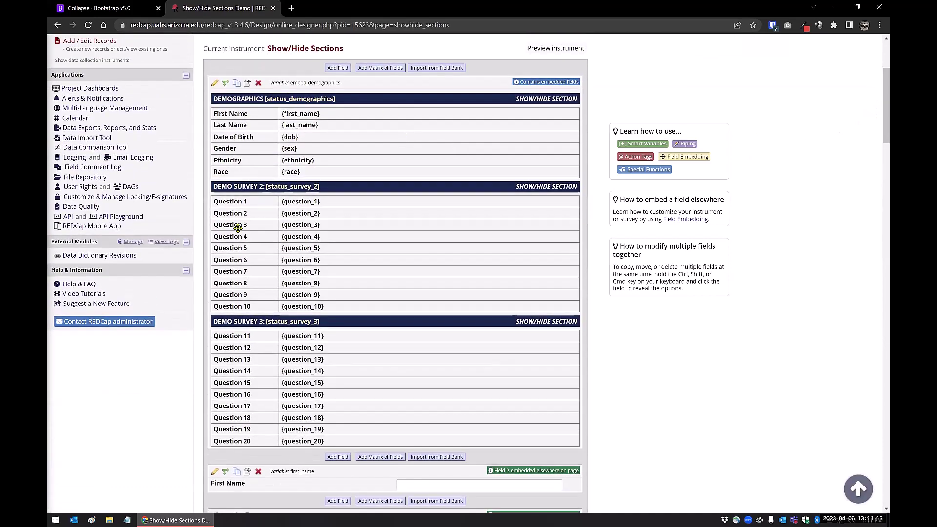
pyautogui.click(214, 84)
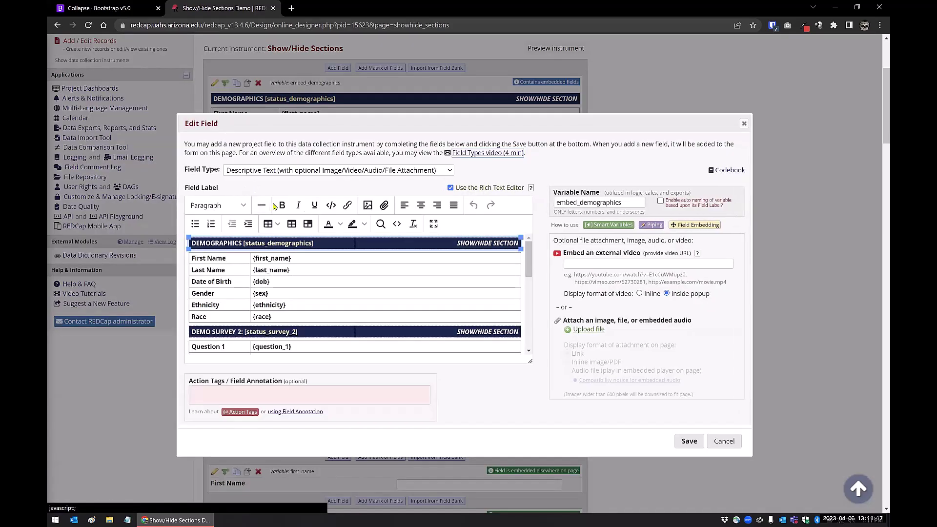
pyautogui.click(397, 224)
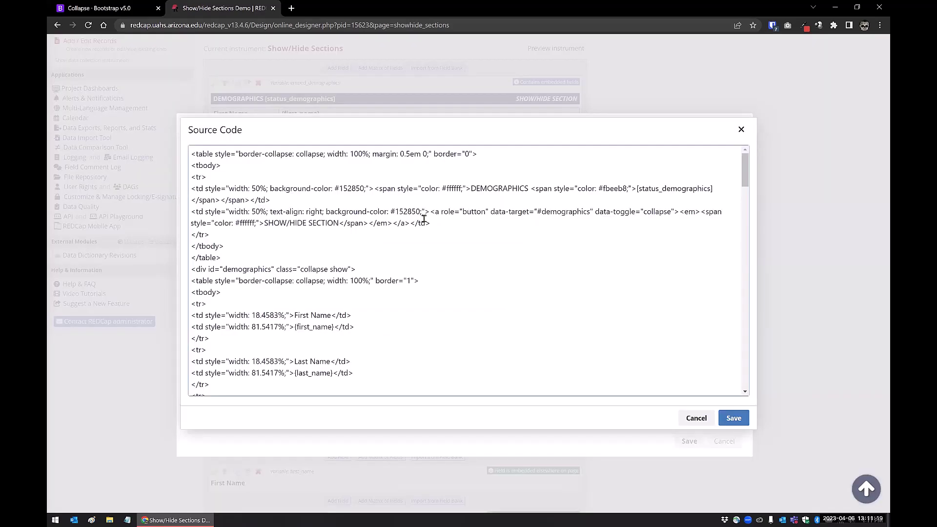
# Step: Select all of the section header's HTML source, including the data-toggle attribute, and copy it
pyautogui.scroll(-2, 381, 246)
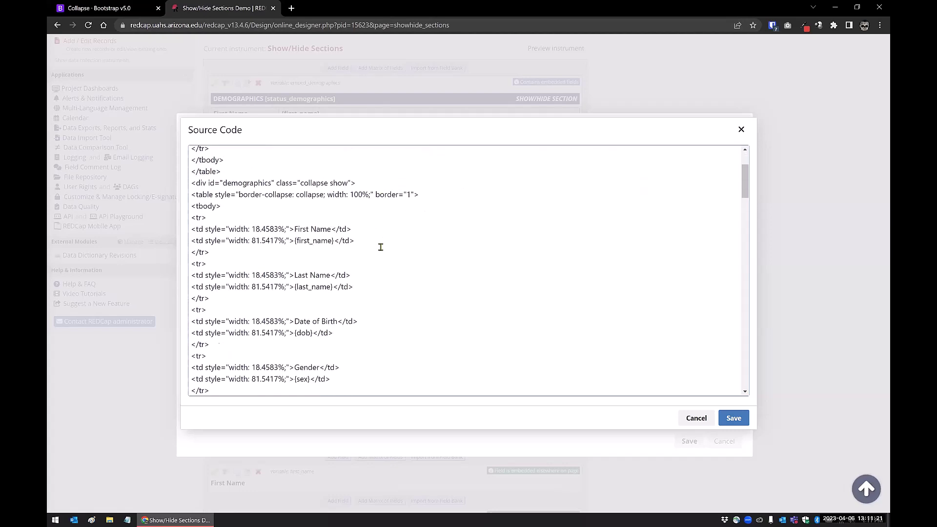
pyautogui.scroll(2, 441, 230)
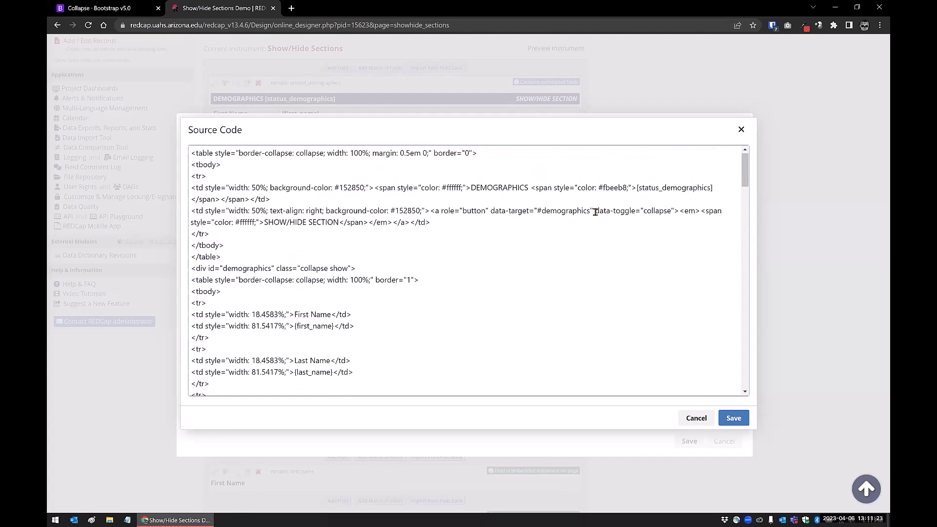
pyautogui.moveTo(595, 212); pyautogui.dragTo(635, 210)
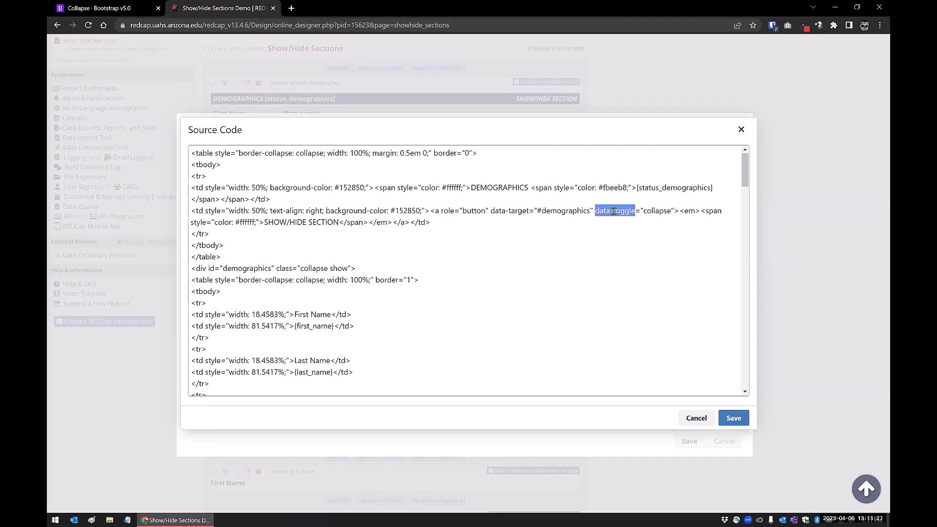
pyautogui.click(528, 231)
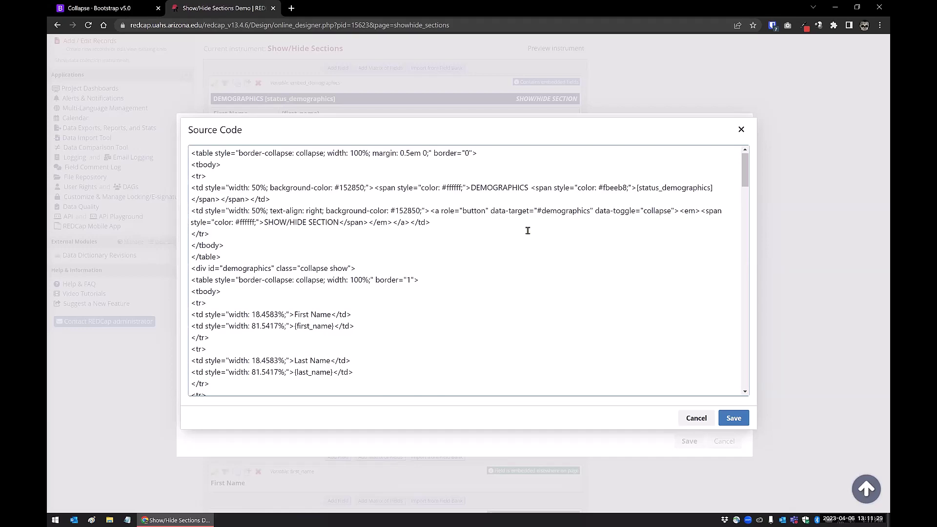
pyautogui.hotkey('ctrl', 'a')
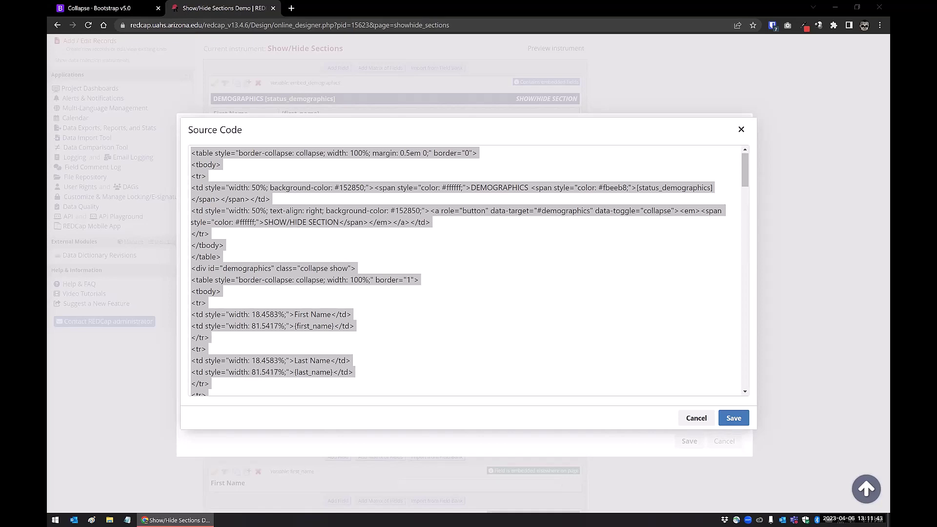
pyautogui.hotkey('ctrl', 'v')
# Step: In Notepad, replace every data-target with data-bs-target
pyautogui.click(532, 208)
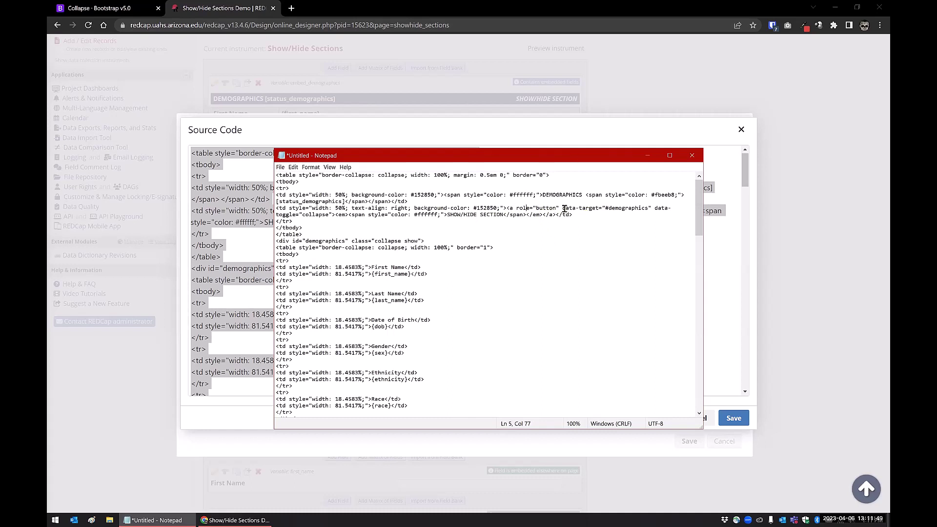
pyautogui.click(563, 208)
pyautogui.moveTo(563, 208); pyautogui.dragTo(597, 208)
pyautogui.hotkey('ctrl', 'h')
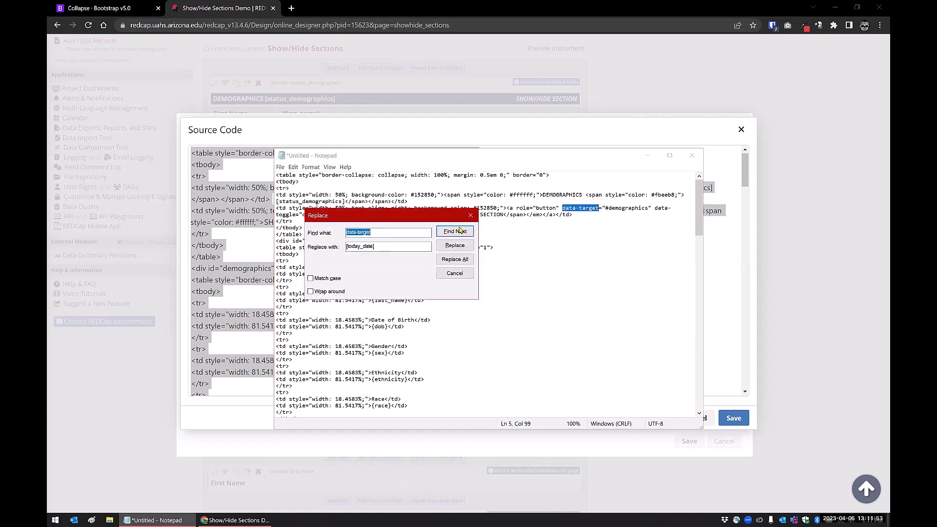
pyautogui.press('Tab')
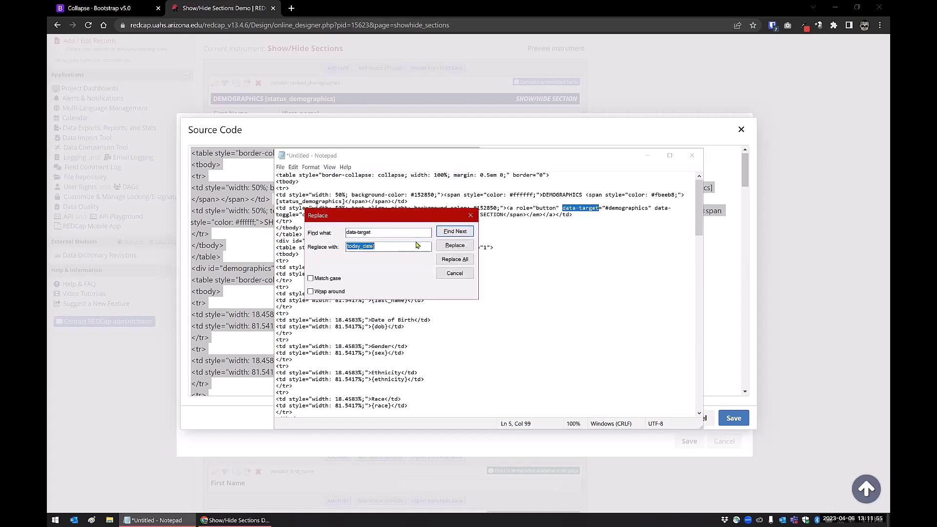
pyautogui.write('data-bs-target')
pyautogui.click(455, 260)
# Step: Replace every data-toggle with data-bs-toggle, then select all the edited HTML
pyautogui.click(378, 234)
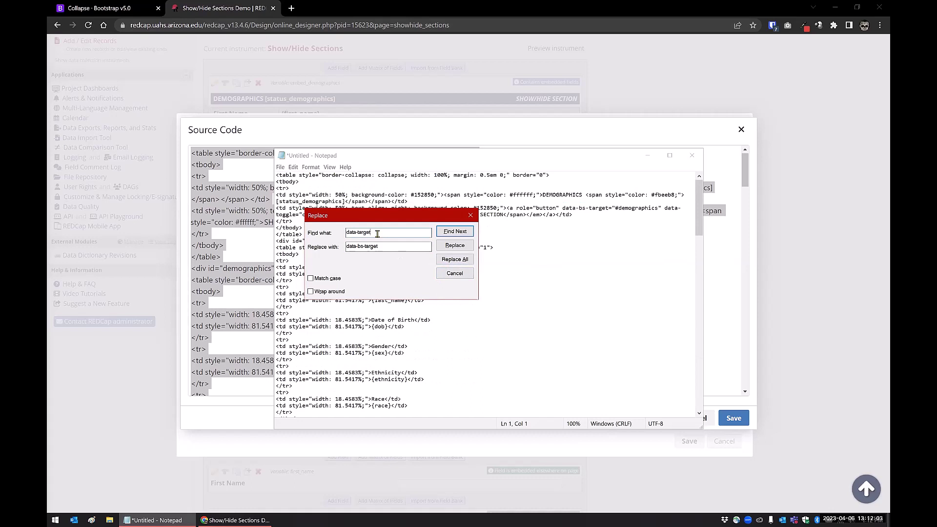
pyautogui.write('o')
pyautogui.click(384, 245)
pyautogui.press('BackSpace')
pyautogui.press('BackSpace')
pyautogui.press('BackSpace')
pyautogui.press('BackSpace')
pyautogui.press('BackSpace')
pyautogui.write('ogg')
pyautogui.click(450, 263)
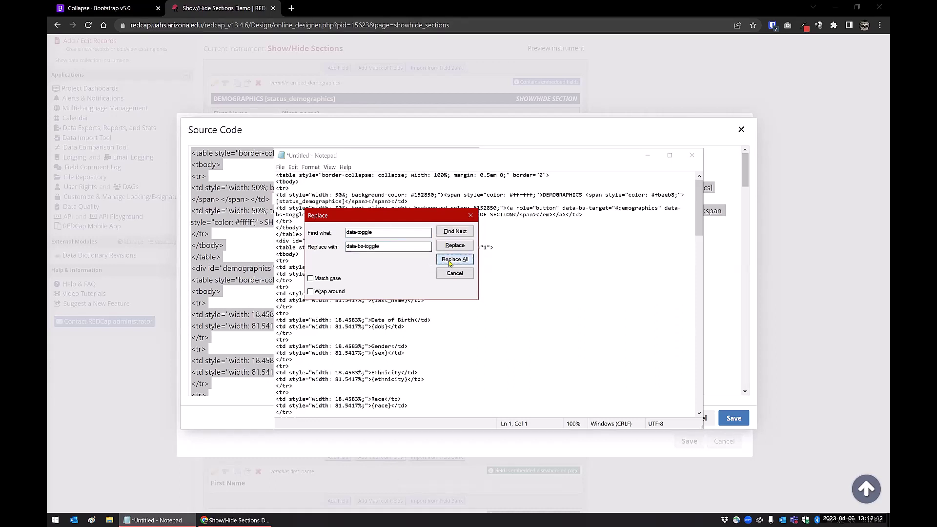
pyautogui.click(471, 216)
pyautogui.click(528, 260)
pyautogui.hotkey('ctrl', 'a')
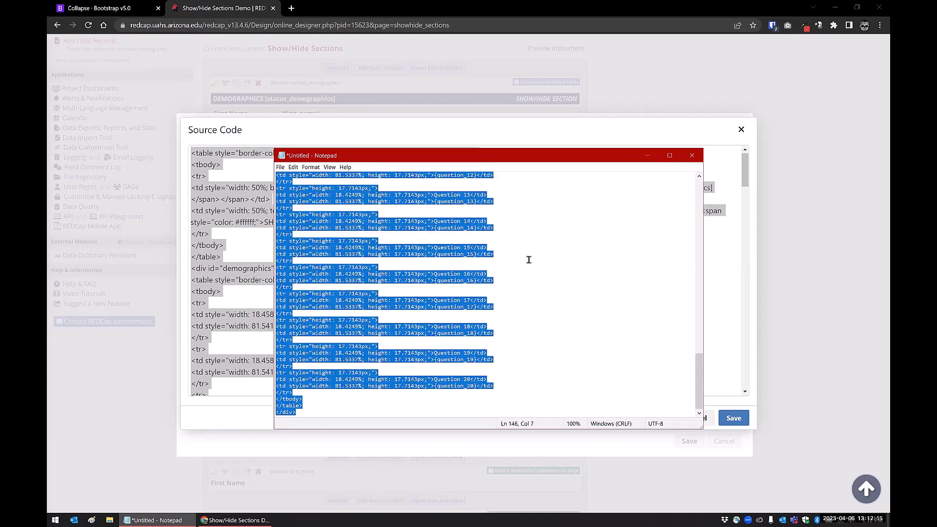
# Step: Paste the edited HTML over the embed_demographics field's old source code and save the field
pyautogui.click(232, 258)
pyautogui.hotkey('ctrl', 'a')
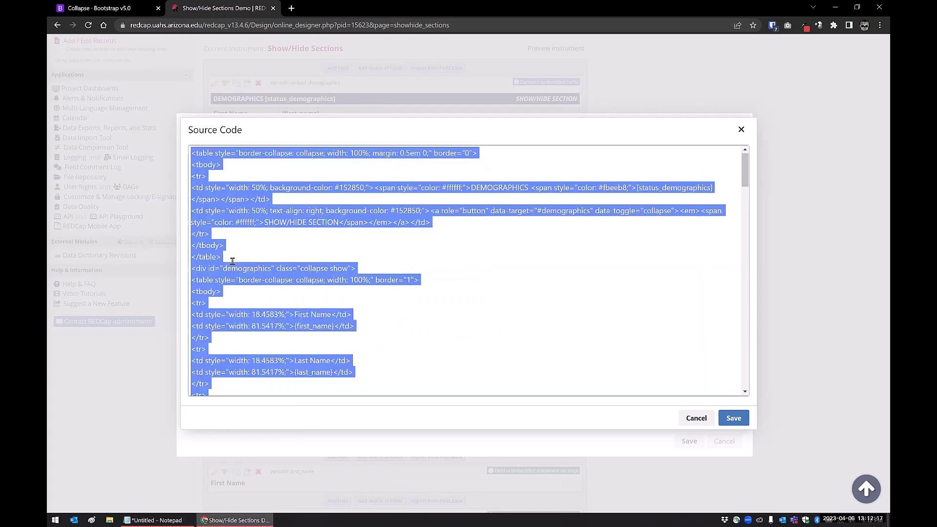
pyautogui.hotkey('ctrl', 'v')
pyautogui.click(730, 419)
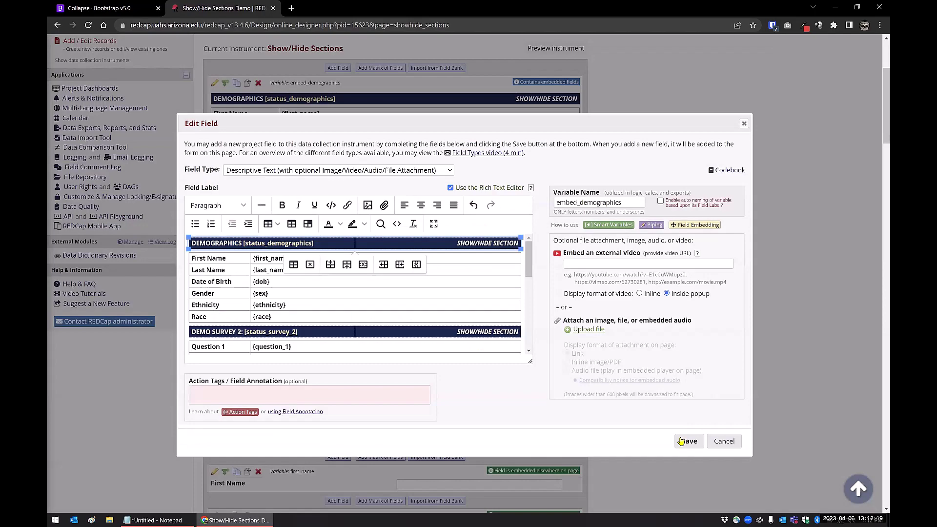
pyautogui.click(687, 442)
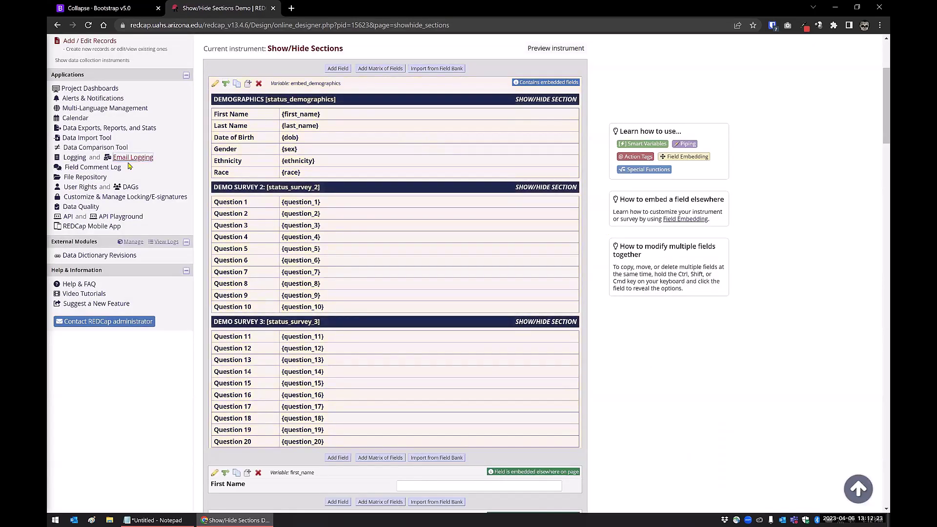
pyautogui.scroll(3, 130, 166)
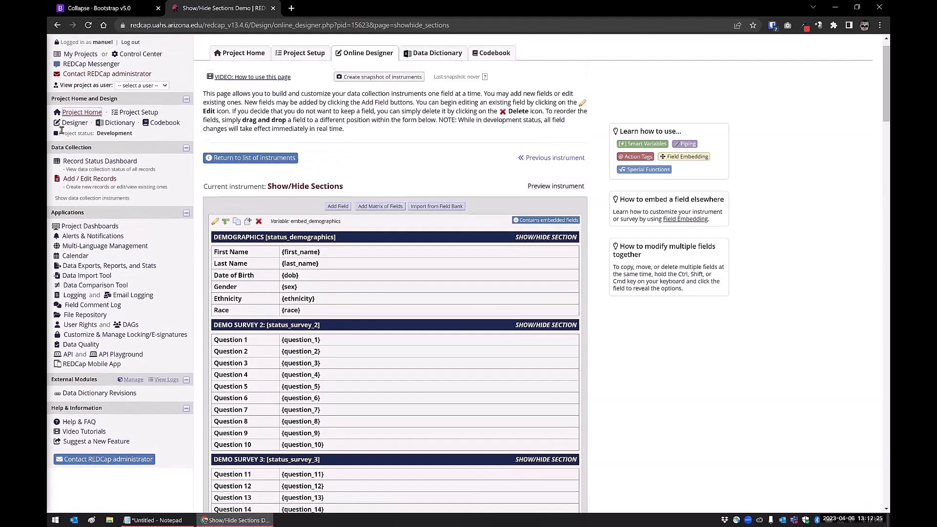
pyautogui.scroll(1, 62, 131)
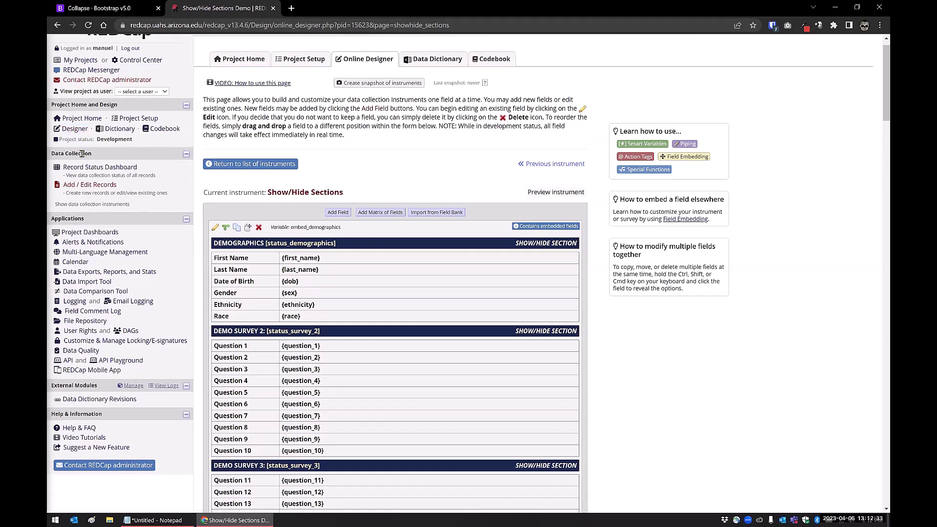
# Step: Create a new record and collapse its Demographics, Demo Survey 2 and Demo Survey 3 sections, dismissing unsaved-changes warnings
pyautogui.click(91, 185)
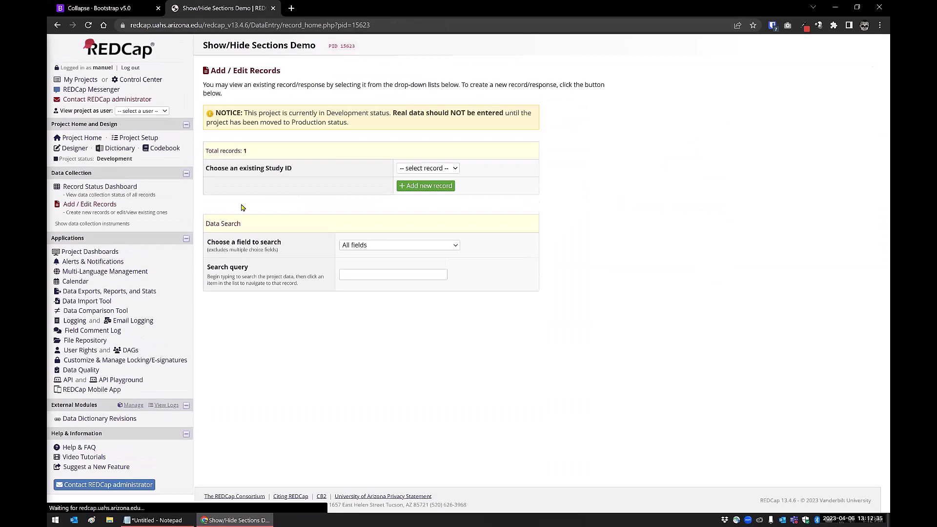
pyautogui.click(434, 188)
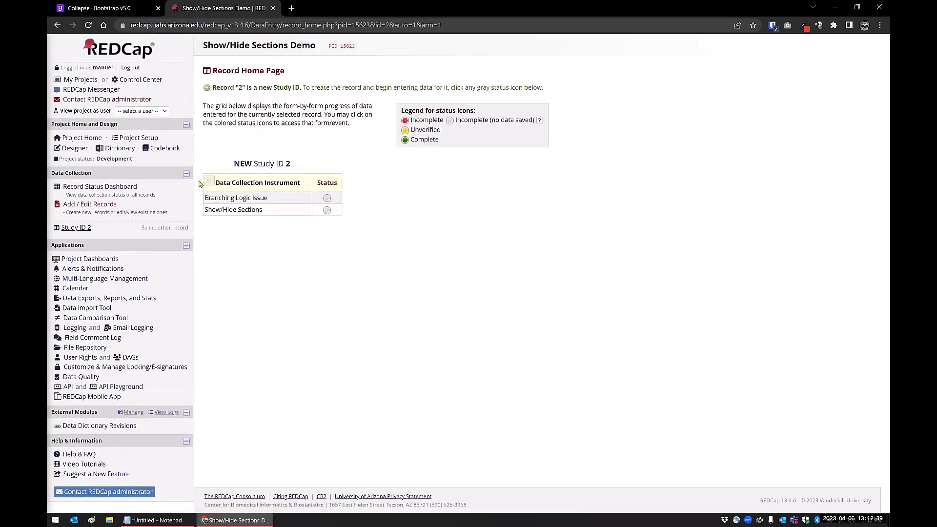
pyautogui.click(327, 211)
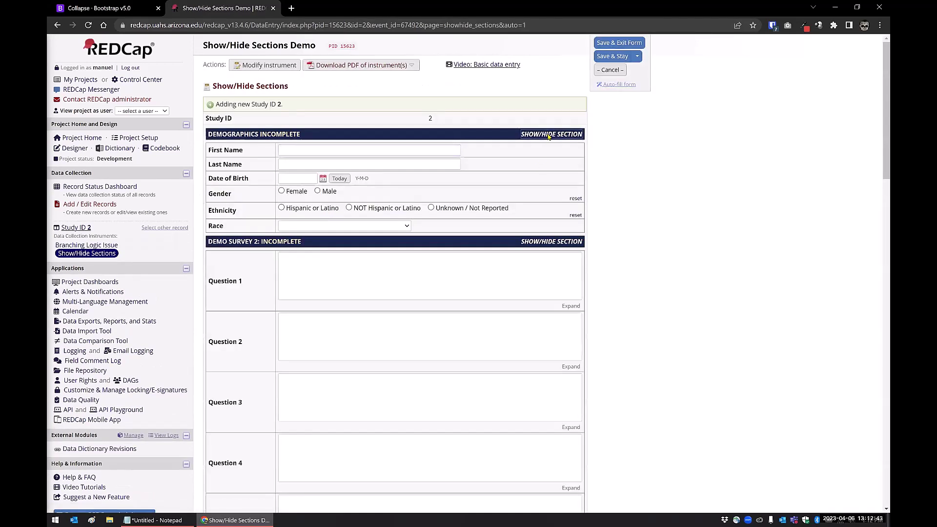
pyautogui.click(550, 134)
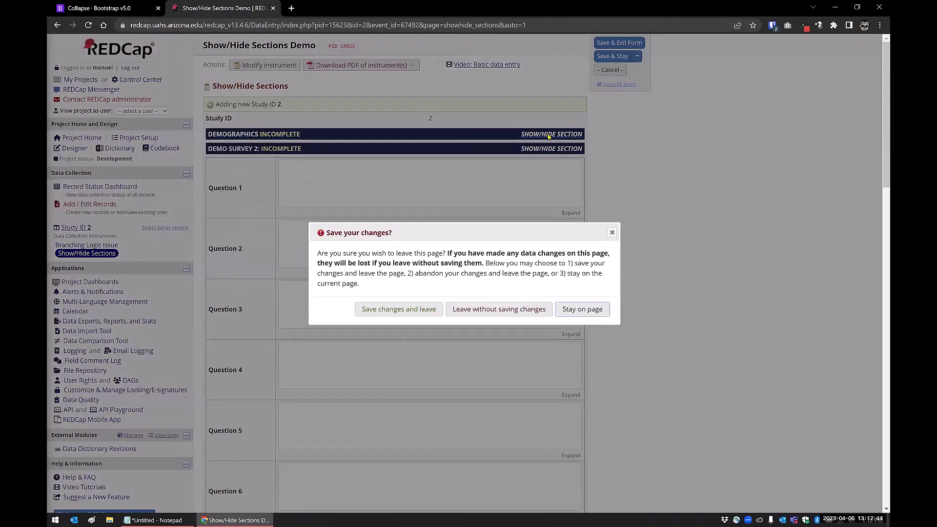
pyautogui.click(612, 233)
pyautogui.click(539, 149)
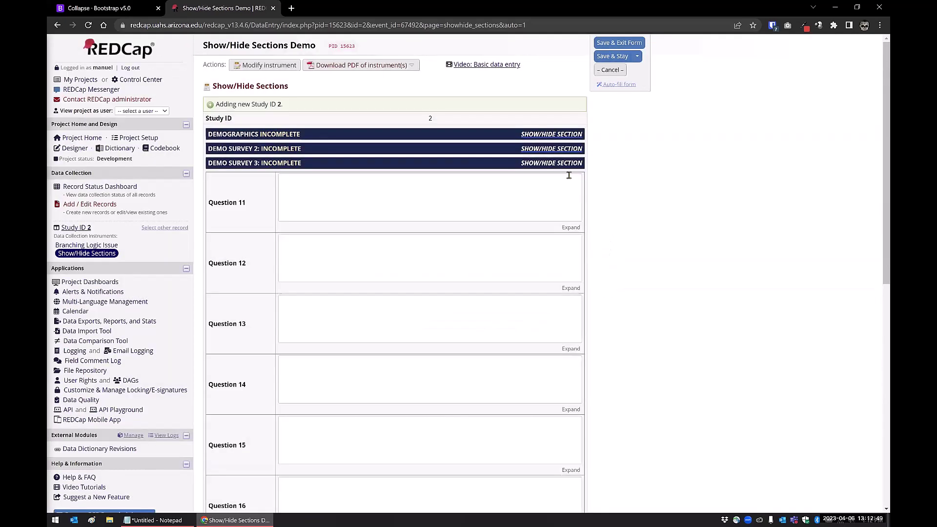
pyautogui.click(612, 233)
pyautogui.click(553, 165)
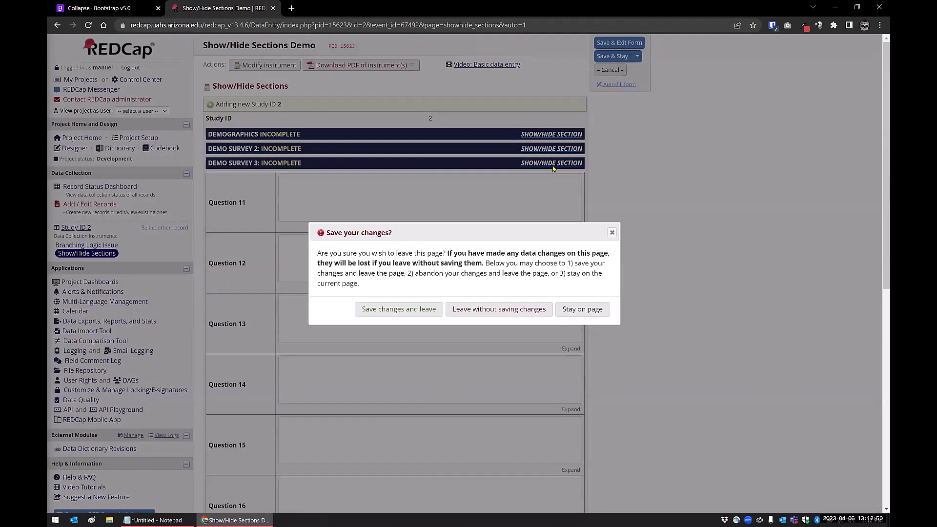
pyautogui.click(612, 234)
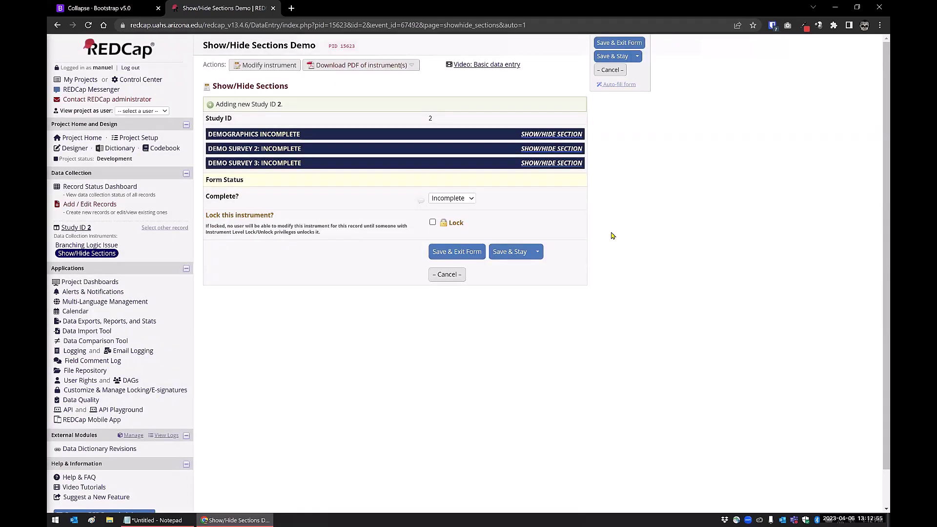
# Step: Re-expand Demographics, save record 2 with Save & Stay, then collapse all three sections
pyautogui.click(527, 135)
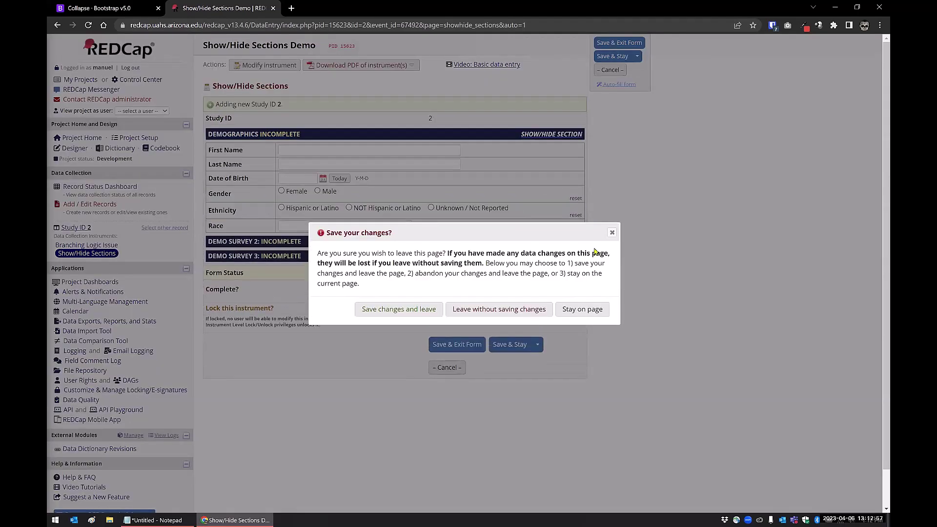
pyautogui.click(613, 233)
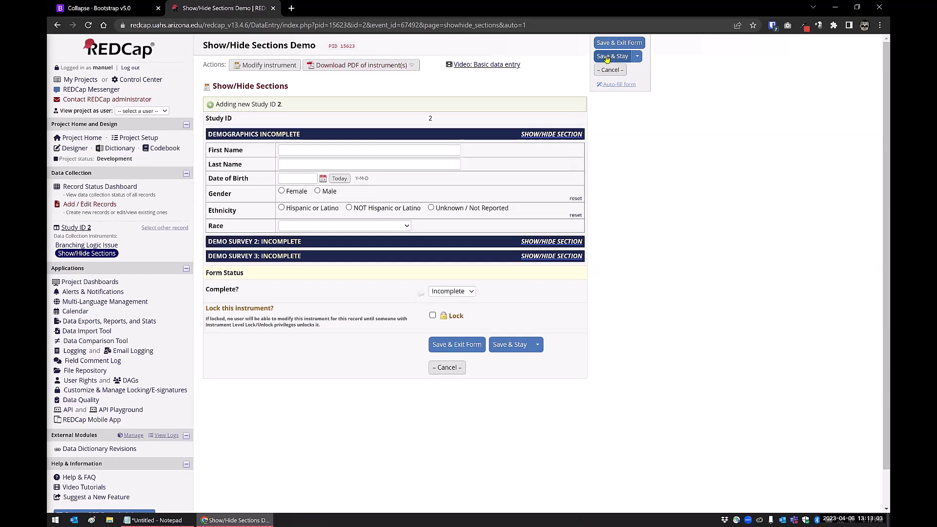
pyautogui.click(607, 59)
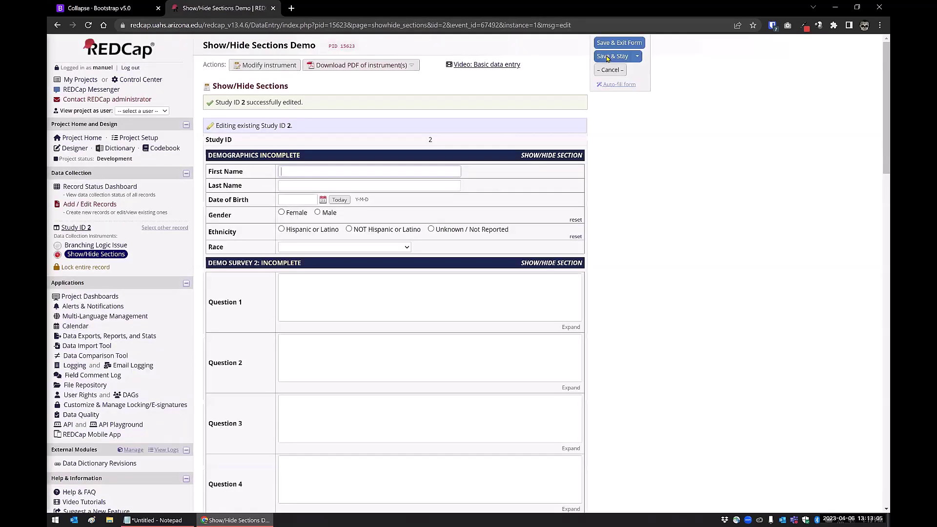
pyautogui.click(558, 156)
pyautogui.click(549, 171)
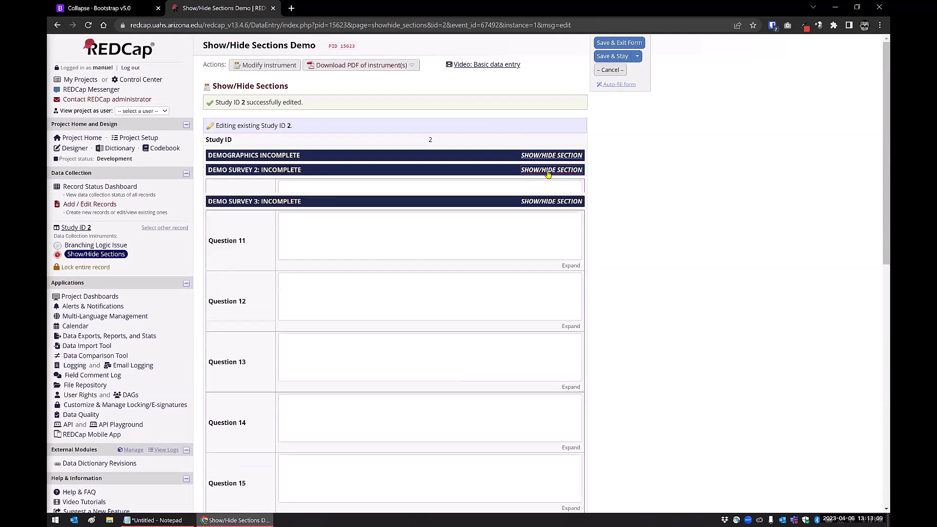
pyautogui.click(544, 185)
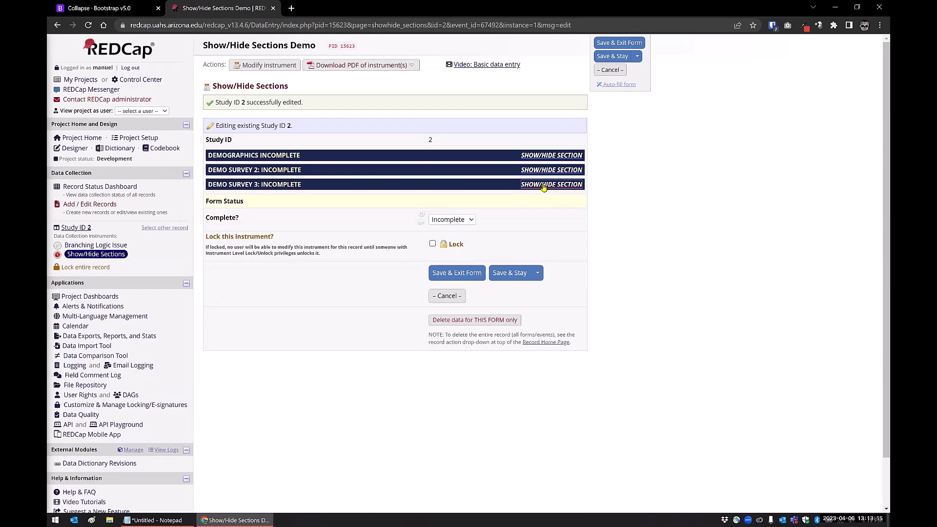
# Step: On the Branching Logic Issue form, show Demographics, enter a first and last name, and save
pyautogui.click(93, 248)
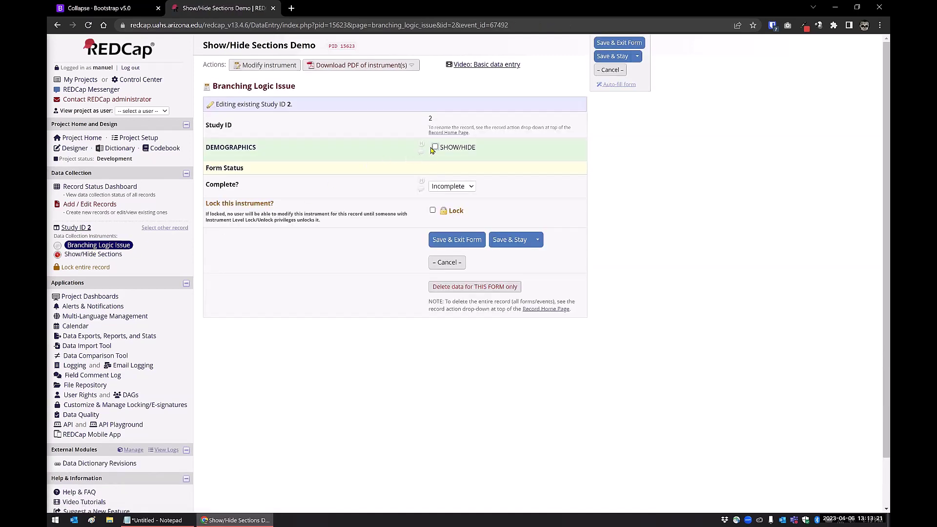
pyautogui.click(435, 148)
pyautogui.click(321, 168)
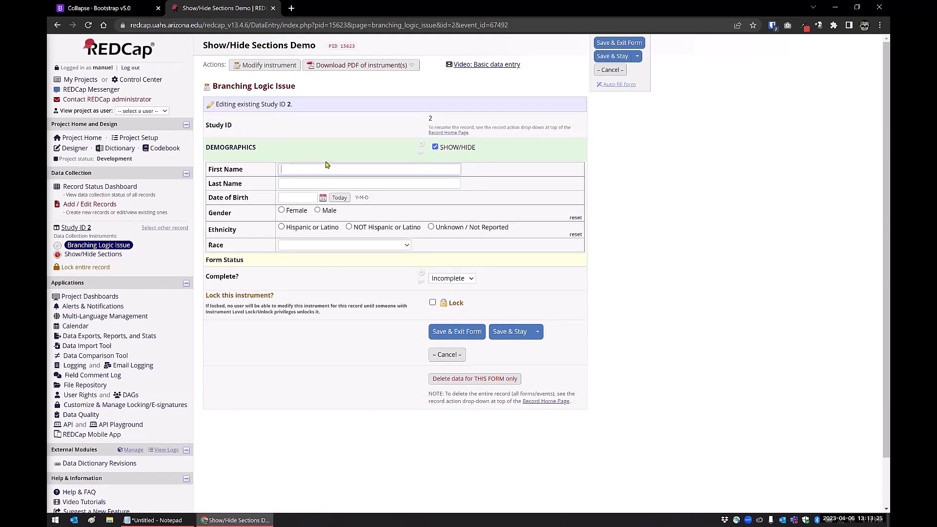
pyautogui.press('Tab')
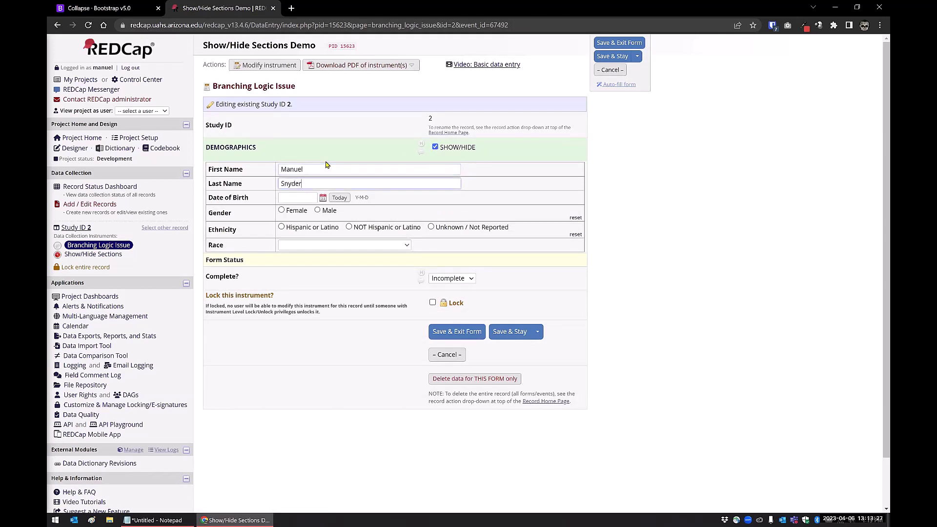
pyautogui.click(509, 333)
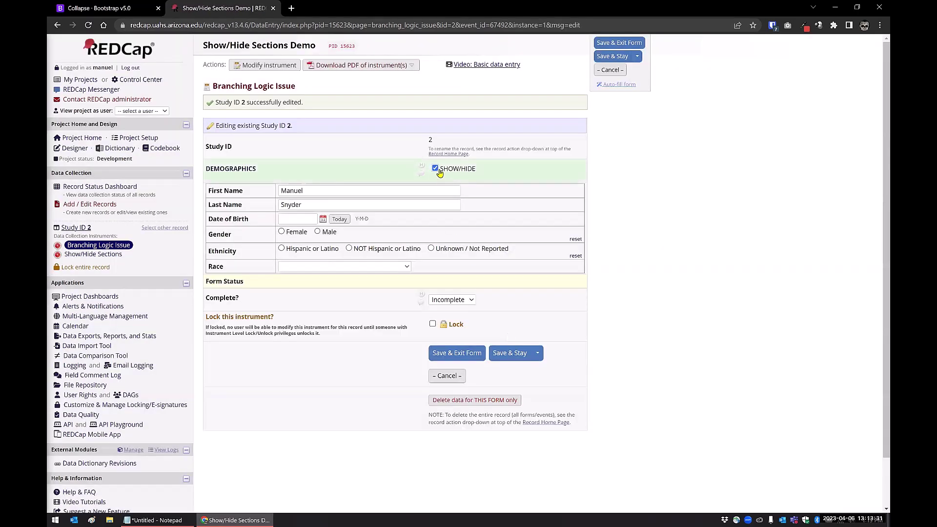
# Step: Hide Demographics, confirm erasing both name values, and save the emptied form
pyautogui.click(435, 168)
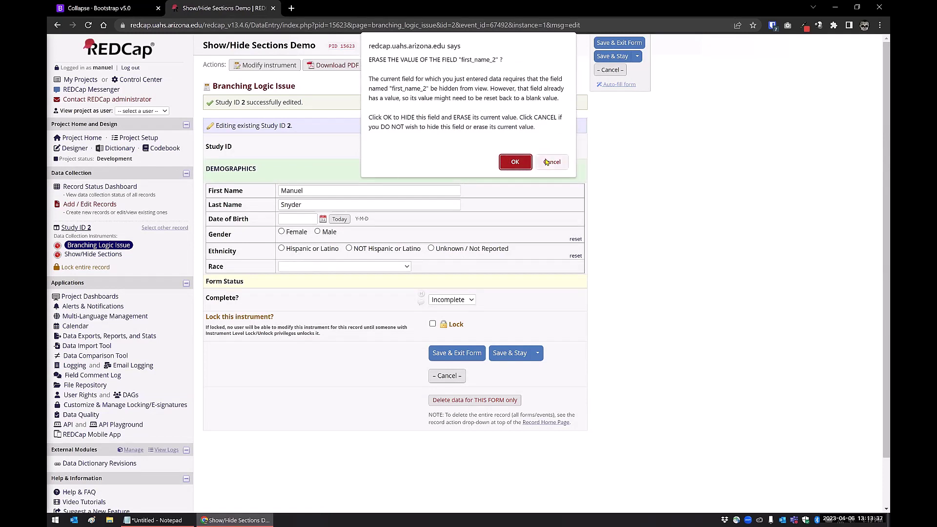
pyautogui.click(513, 164)
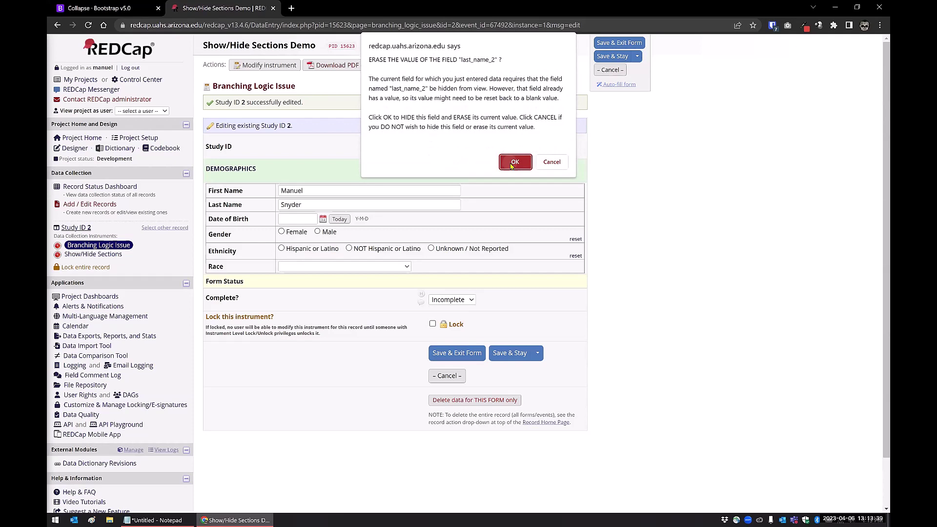
pyautogui.click(513, 163)
pyautogui.click(436, 169)
pyautogui.click(436, 169)
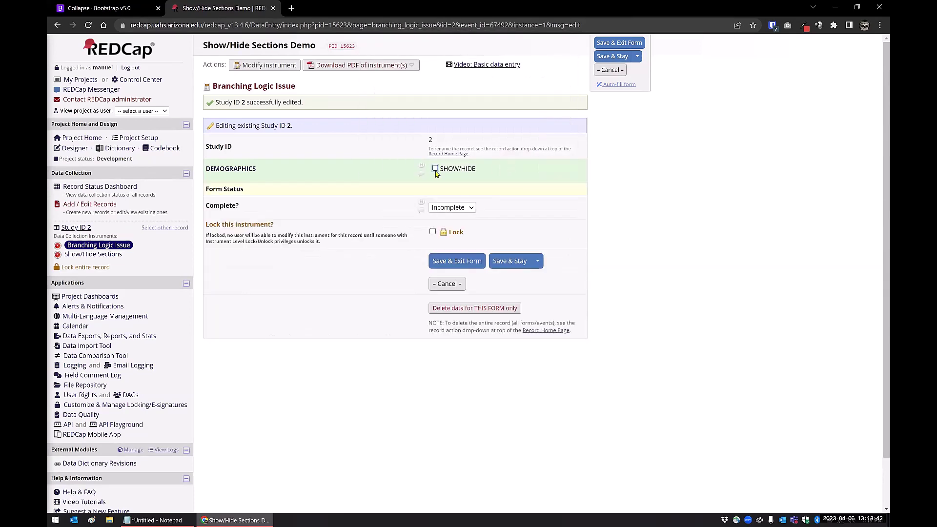
pyautogui.click(436, 169)
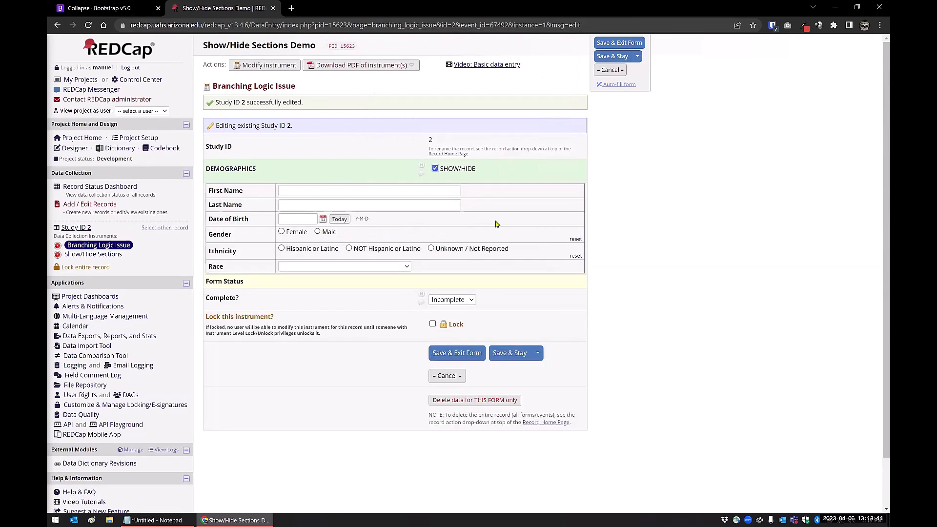
pyautogui.click(507, 353)
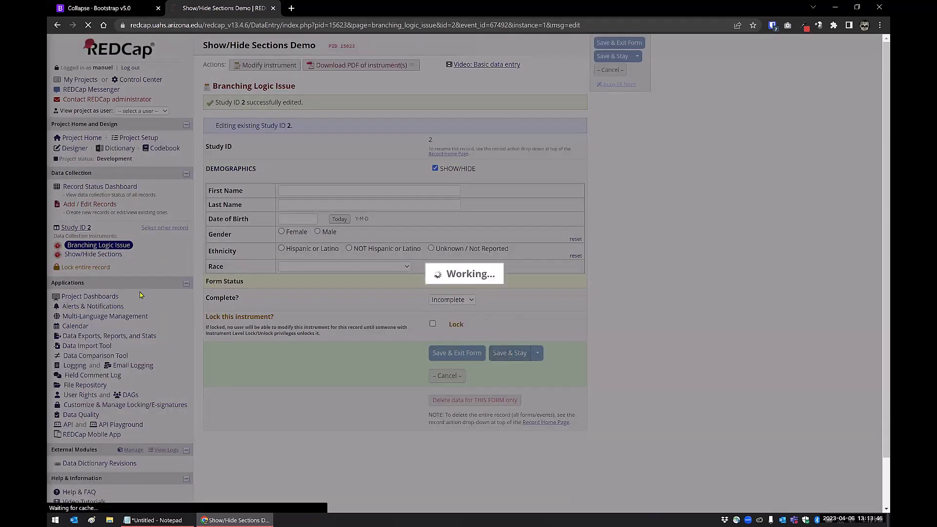
# Step: On the Show/Hide Sections form, enter a first and last name and Save & Stay
pyautogui.click(101, 256)
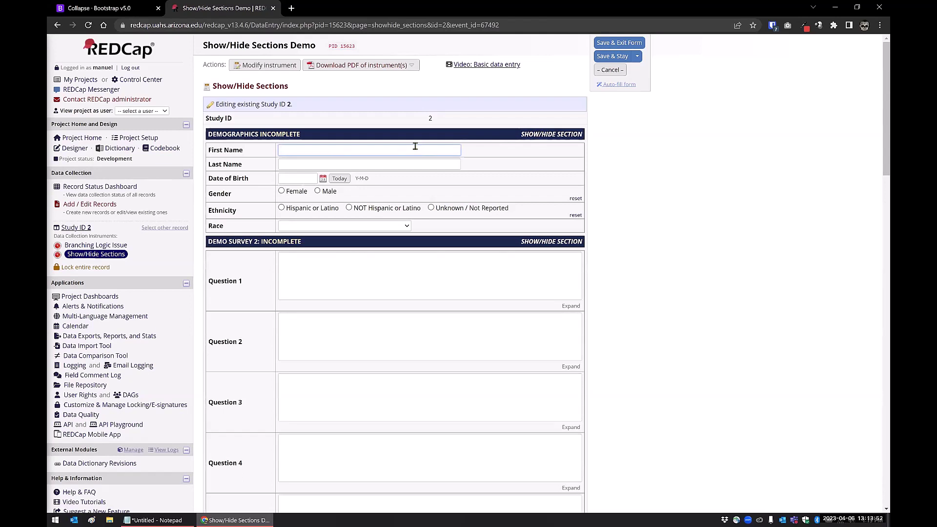
pyautogui.press('Tab')
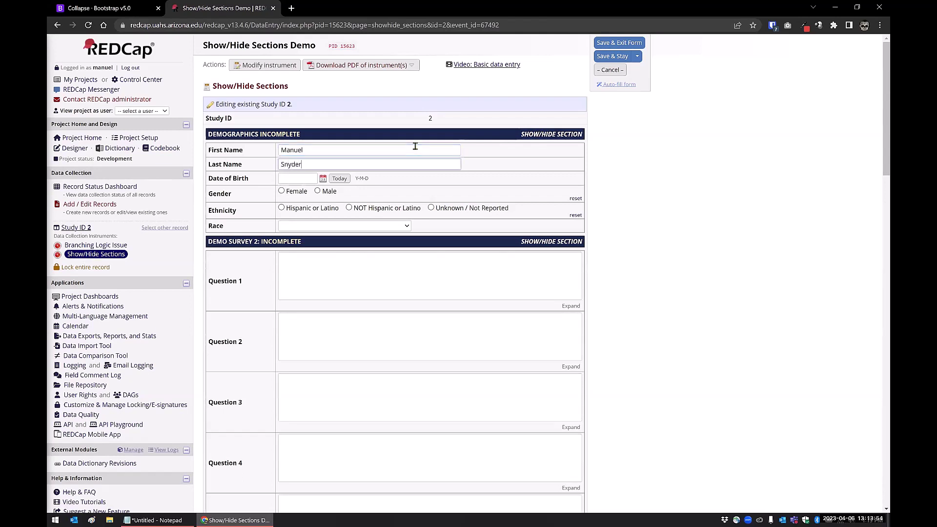
pyautogui.press('Tab')
pyautogui.click(617, 57)
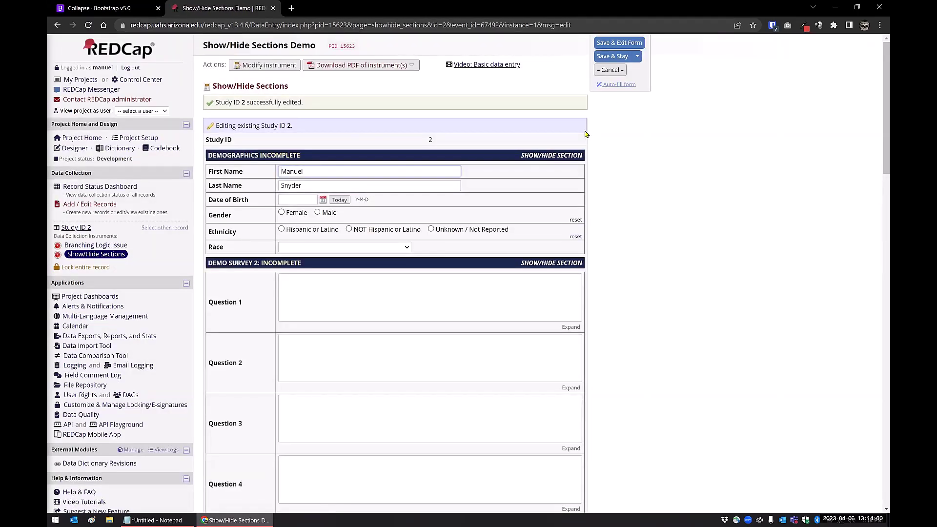
# Step: Collapse, expand, and collapse the Demographics section again
pyautogui.click(532, 156)
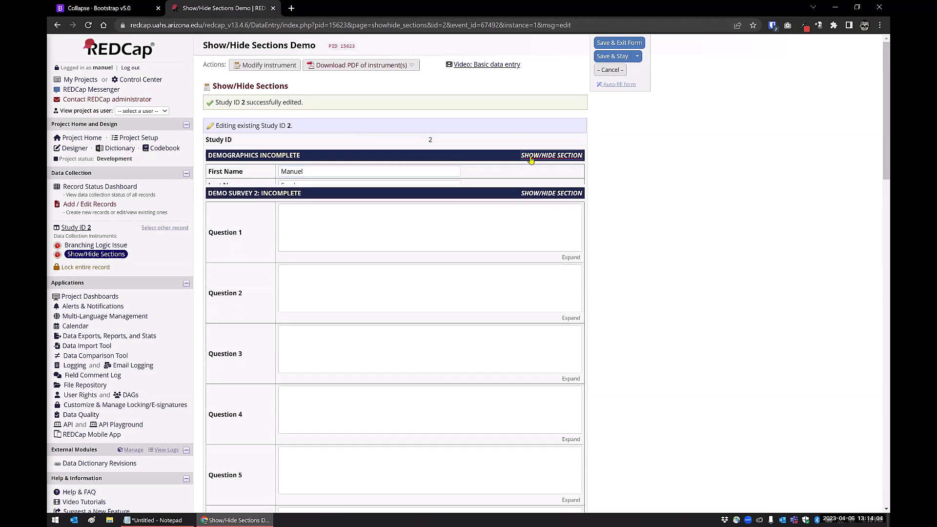
pyautogui.click(531, 156)
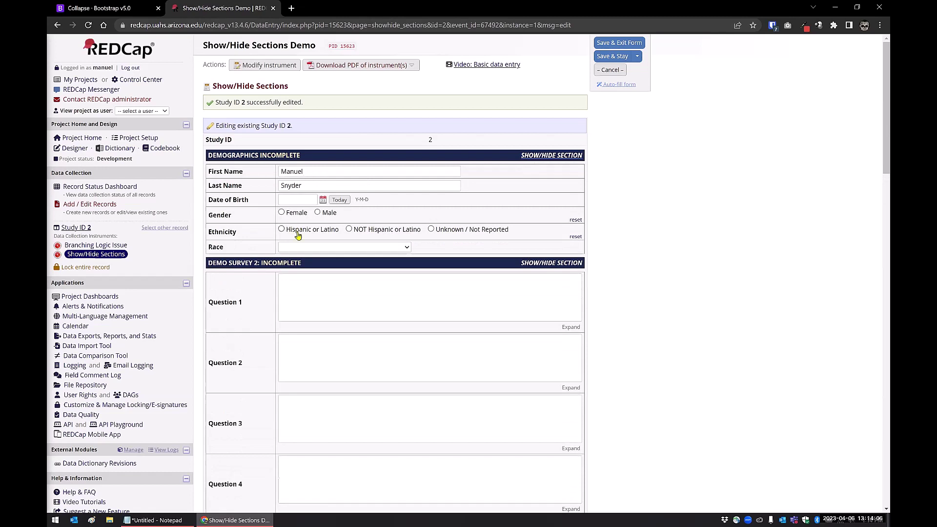
pyautogui.click(556, 155)
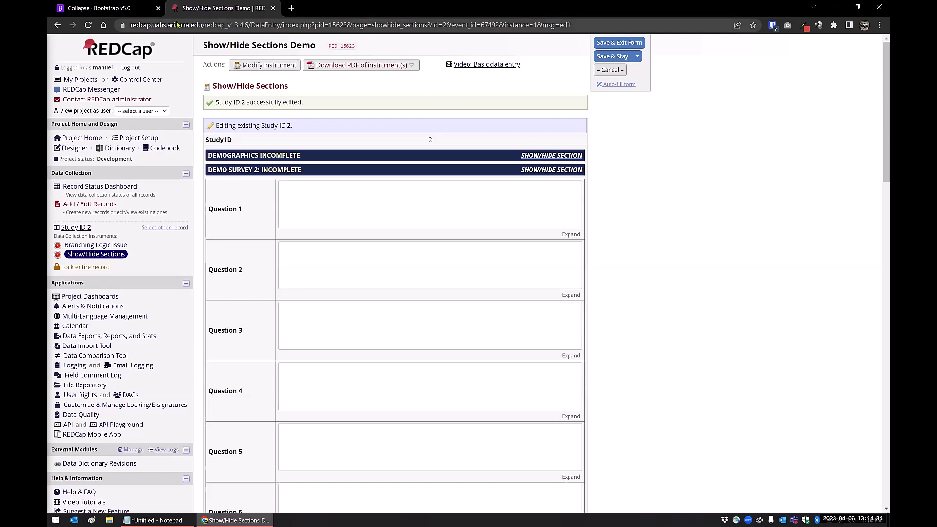
# Step: Close the Collapse · Bootstrap v5.0 documentation tab
pyautogui.click(158, 9)
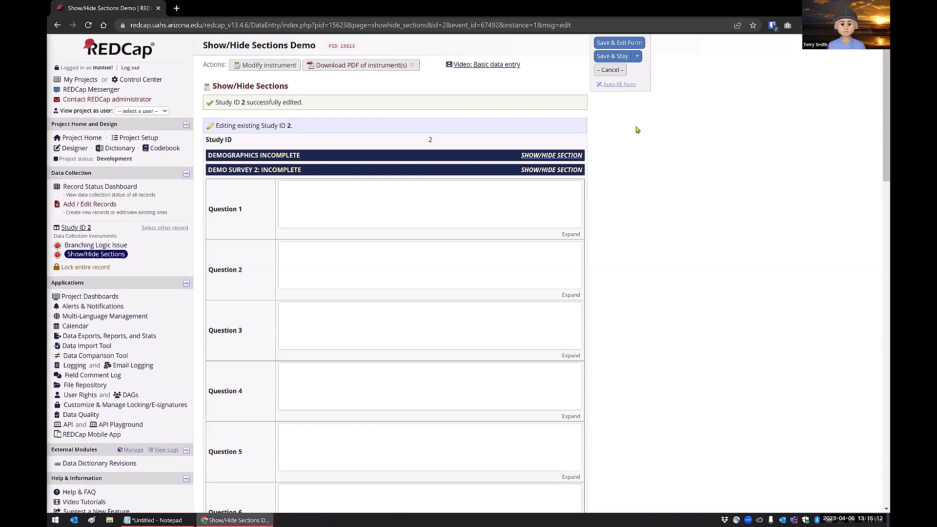
# Step: Reopen the Bootstrap v5.0 Collapse page, then expand and collapse its Example placeholder panel
pyautogui.hotkey('ctrl', 'shift', 't')
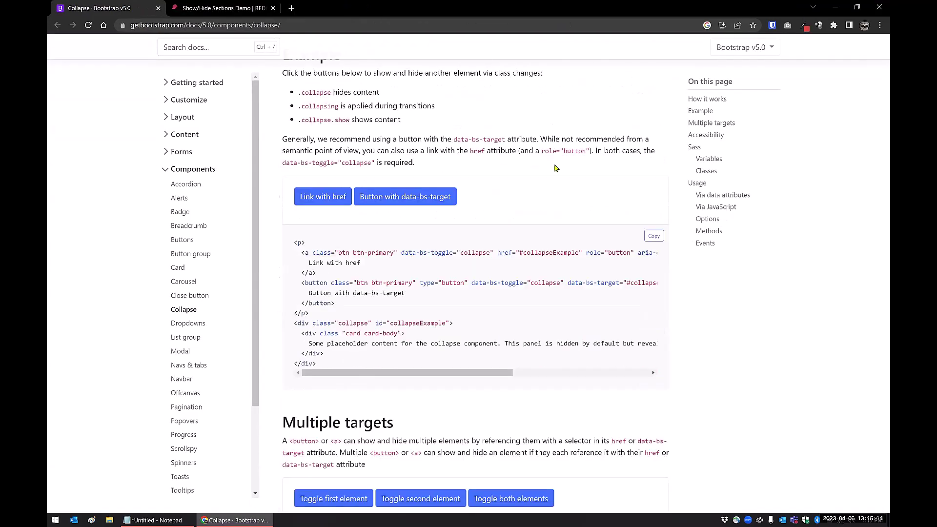
pyautogui.scroll(2, 772, 173)
pyautogui.scroll(3, 596, 235)
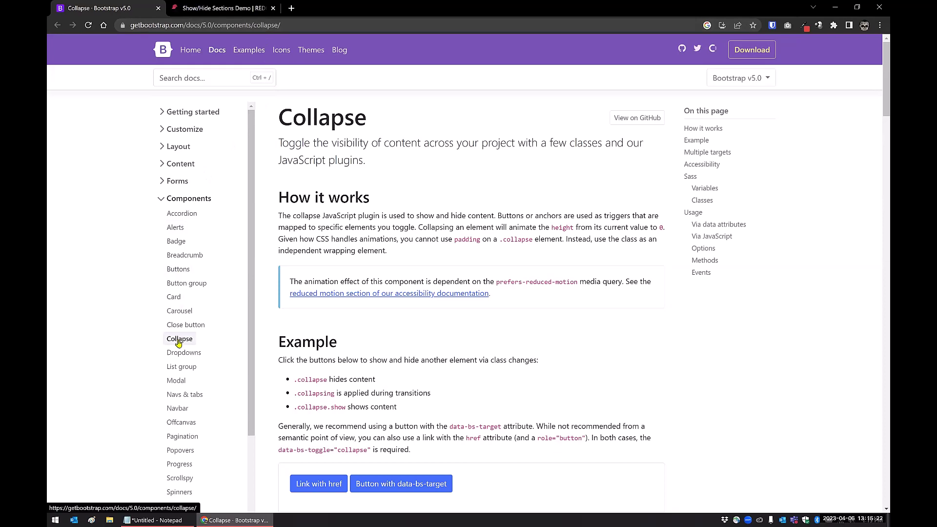
pyautogui.scroll(-4, 407, 297)
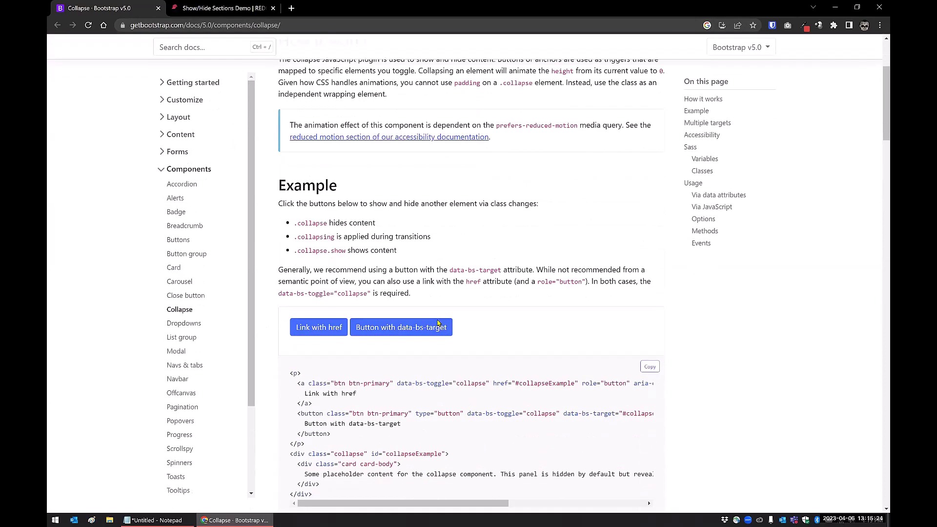
pyautogui.click(401, 295)
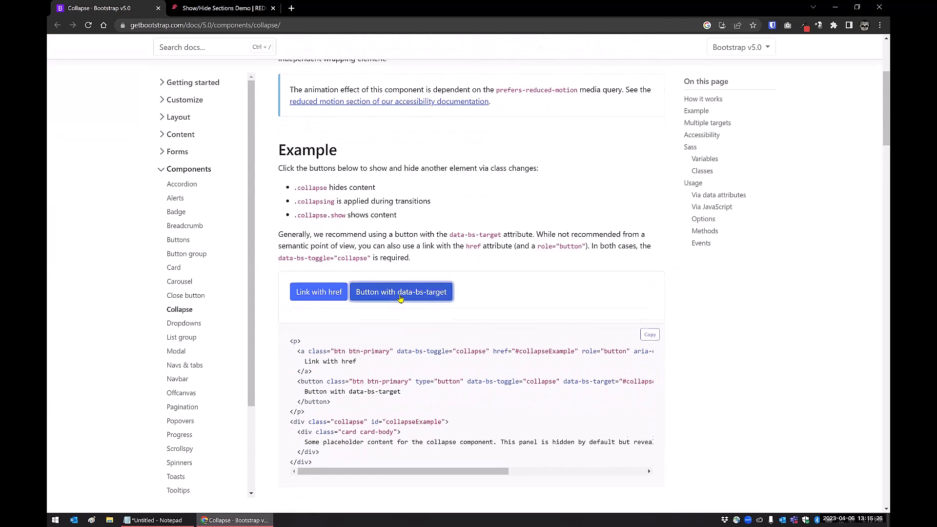
pyautogui.click(401, 295)
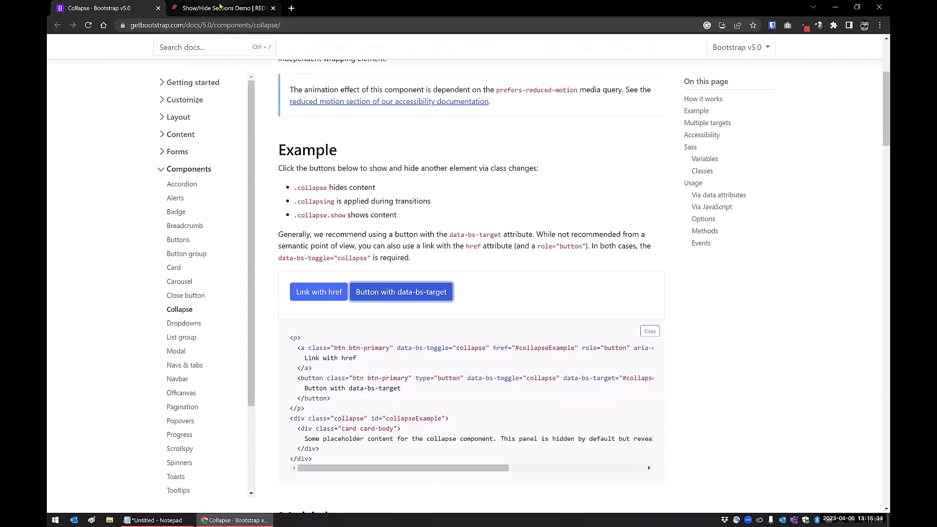
# Step: Back in the REDCap form for Study ID 2, hide Demo Survey 2, then Demo Survey 3, via their headers
pyautogui.click(220, 7)
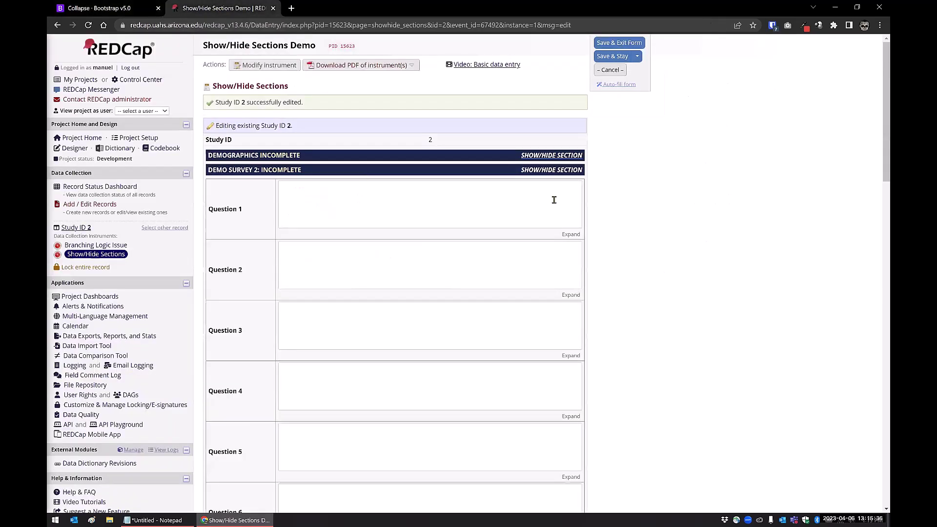
pyautogui.click(548, 174)
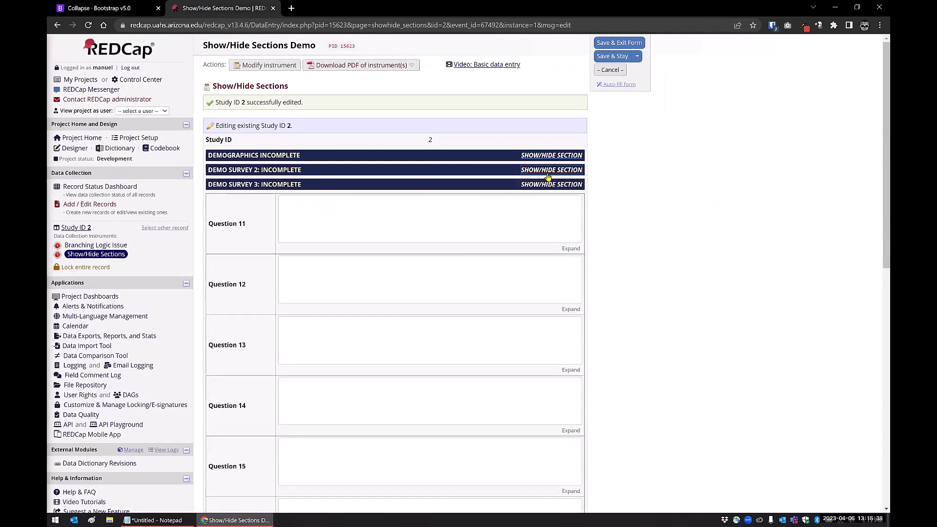
pyautogui.click(544, 185)
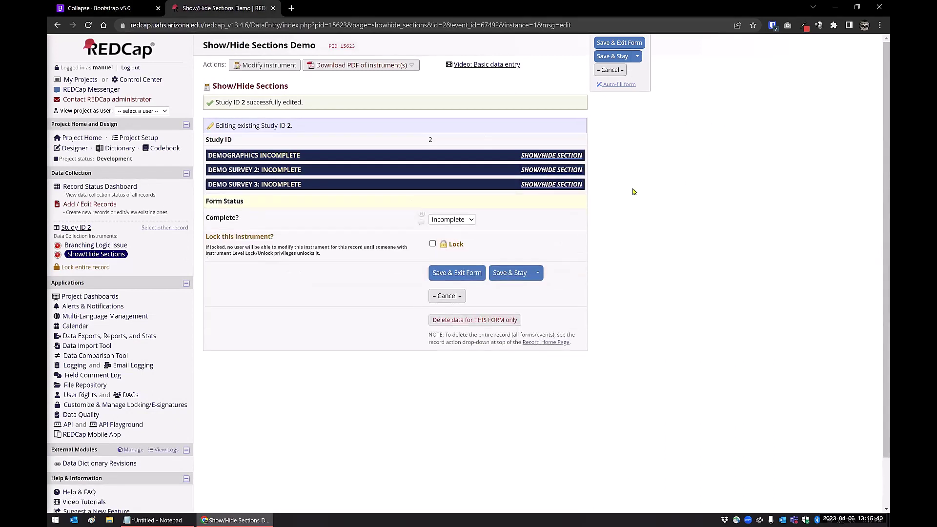